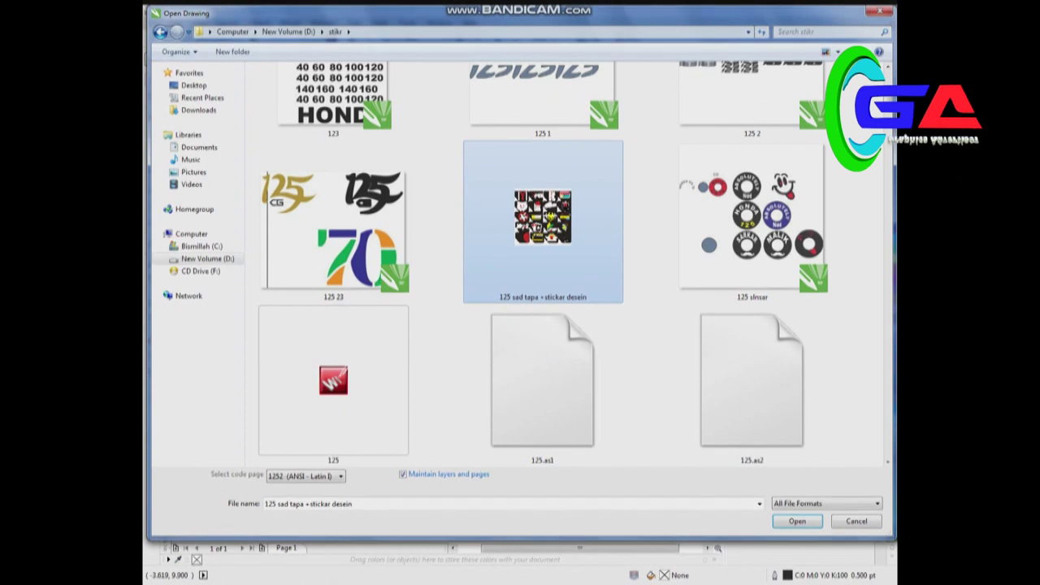
Open '125 sad tapa +stickar desein.cdr' from the Open Drawing dialog.
key(Return)
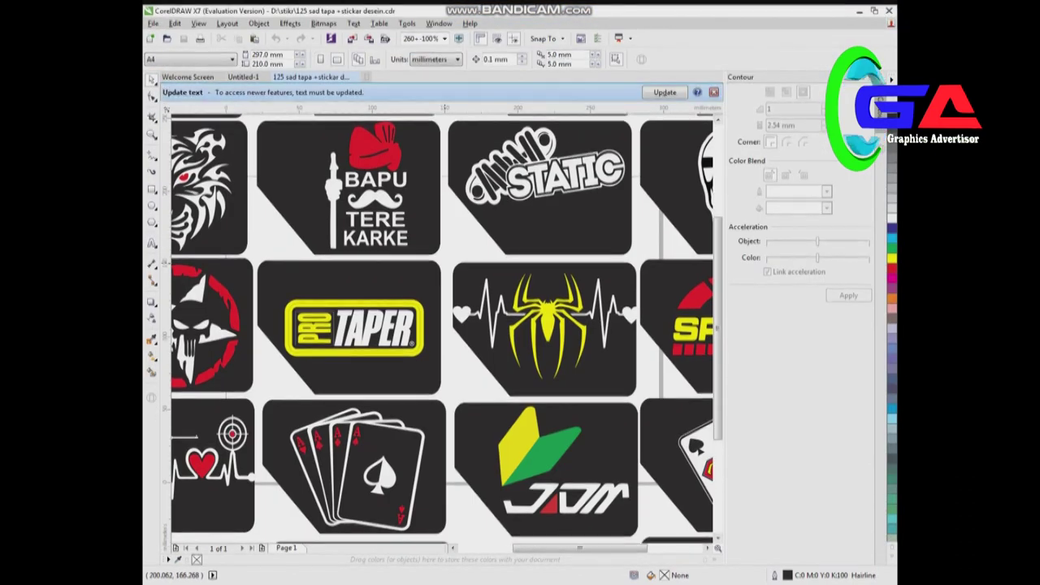
Zoom in on the WARNING sticker and select its background and outline shapes.
key(F4)
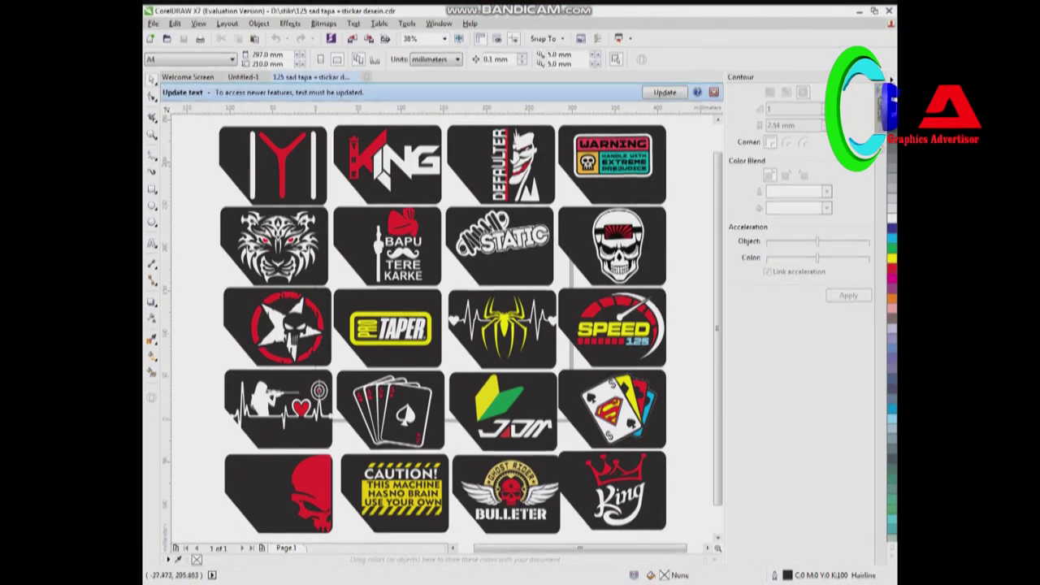
key(ctrl+a)
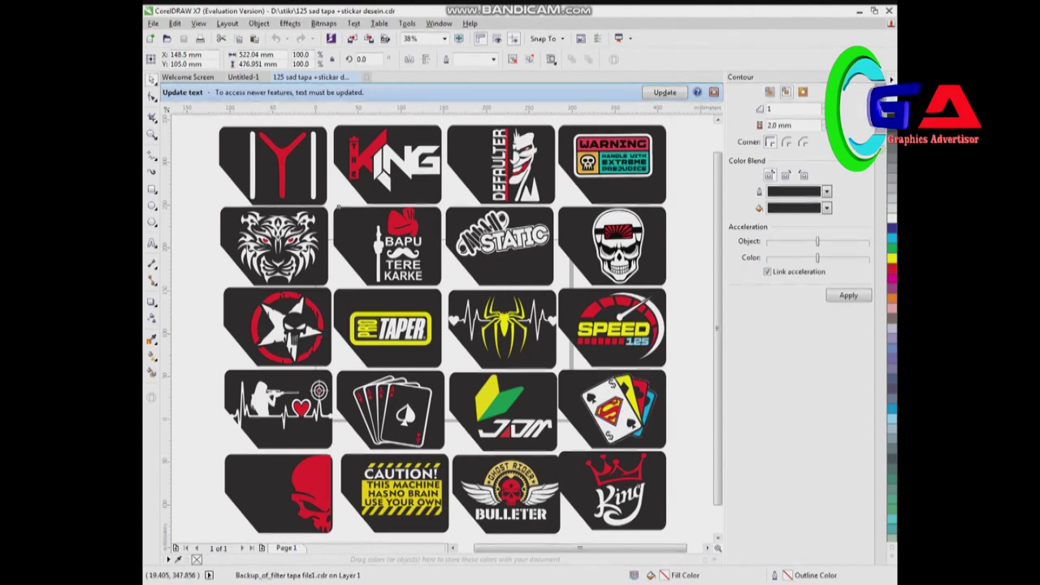
key(z)
drag(382, 122, 589, 244)
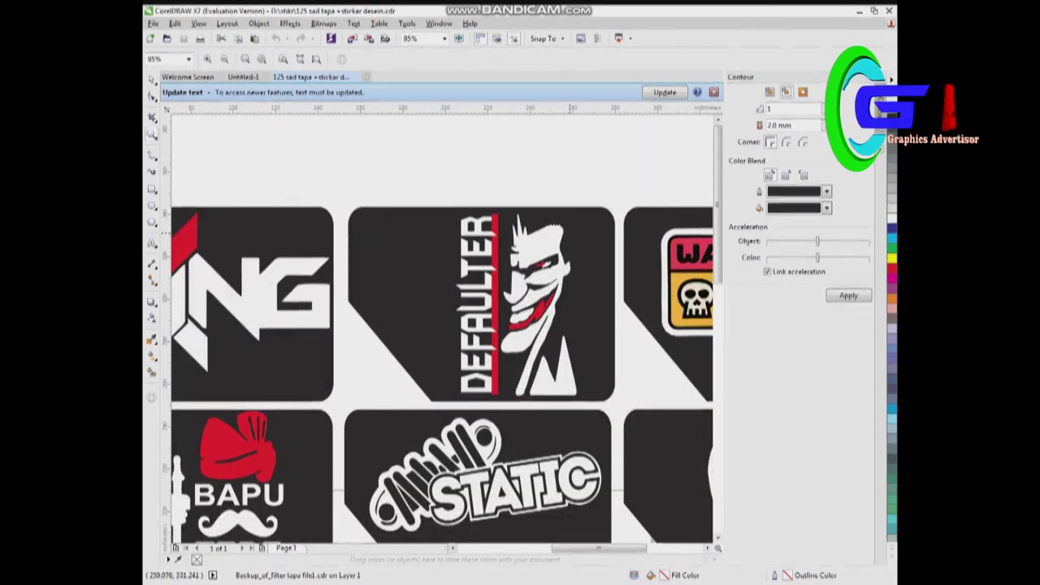
key(F4)
drag(571, 132, 657, 178)
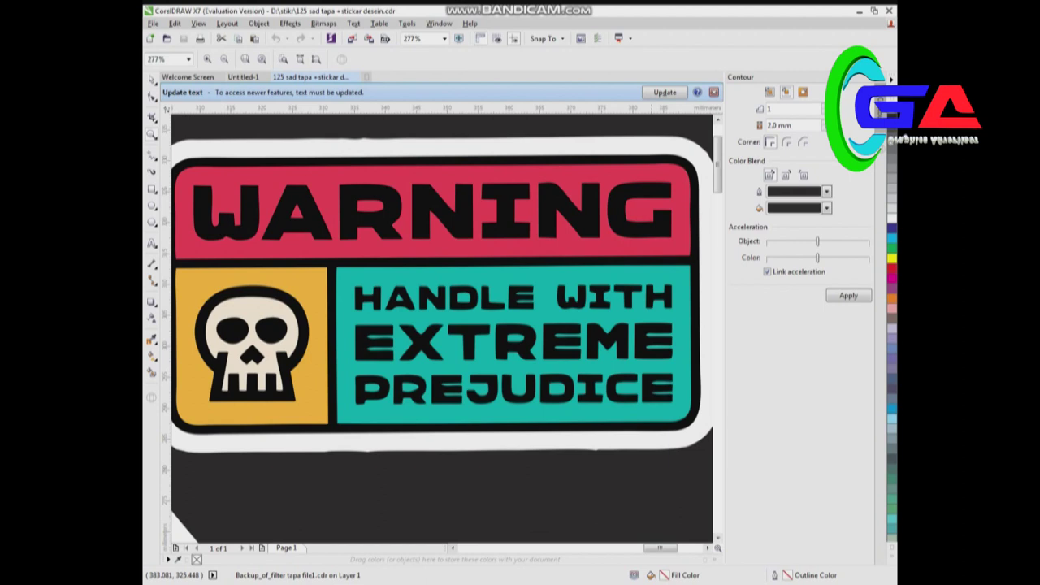
key(space)
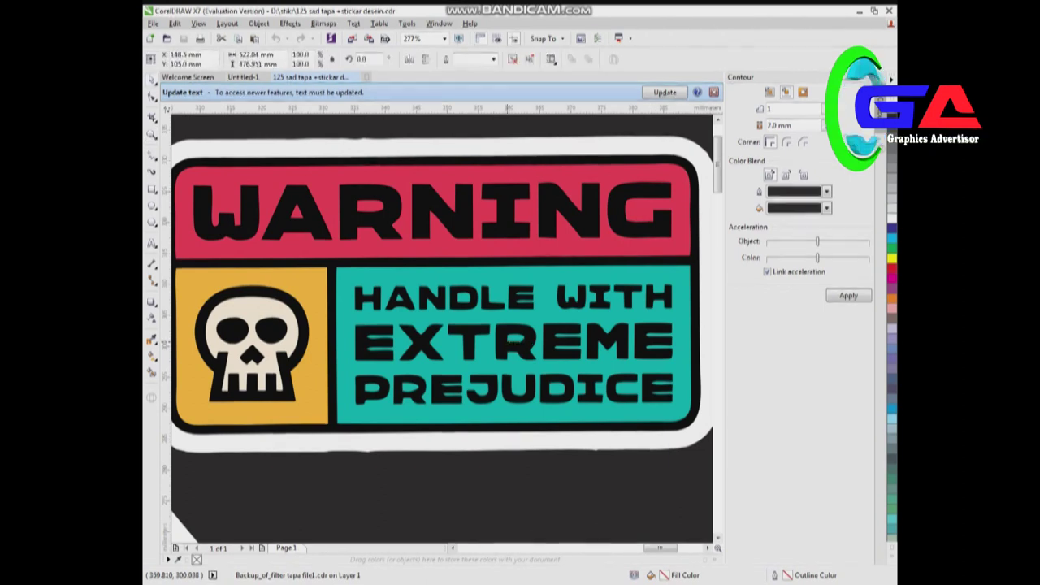
key(ctrl+a)
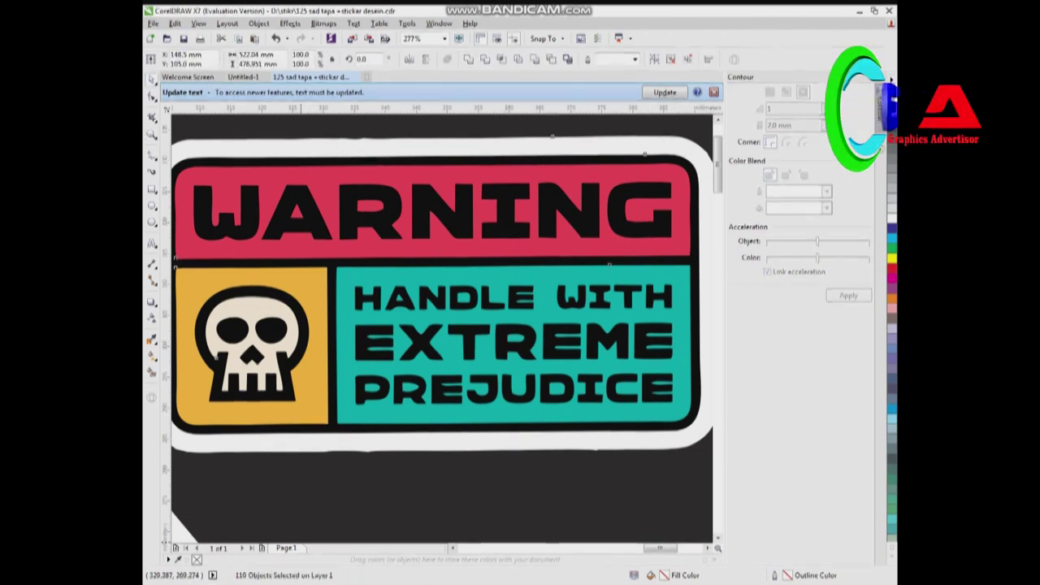
click(432, 295)
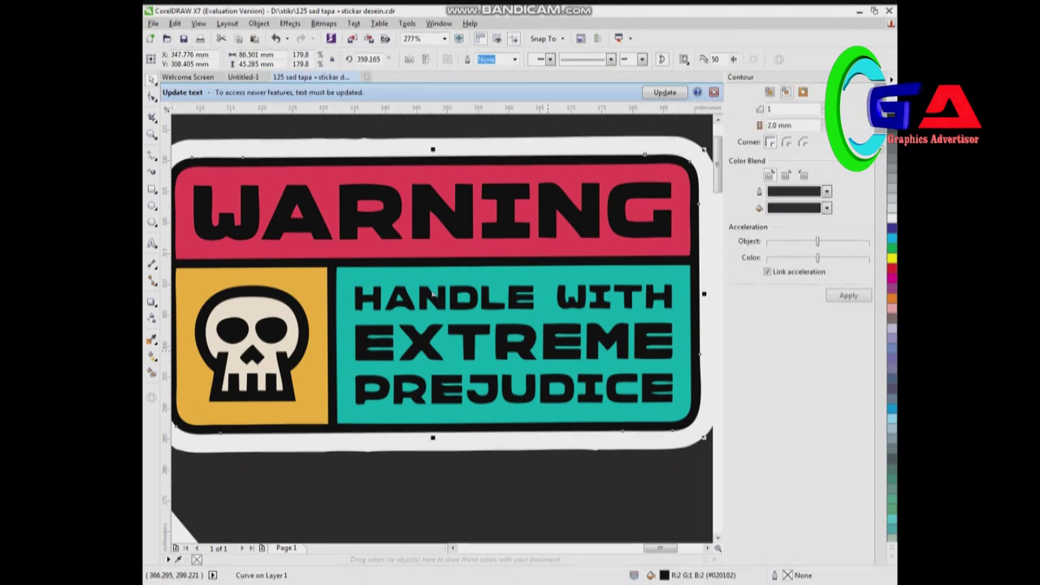
alt+click(432, 295)
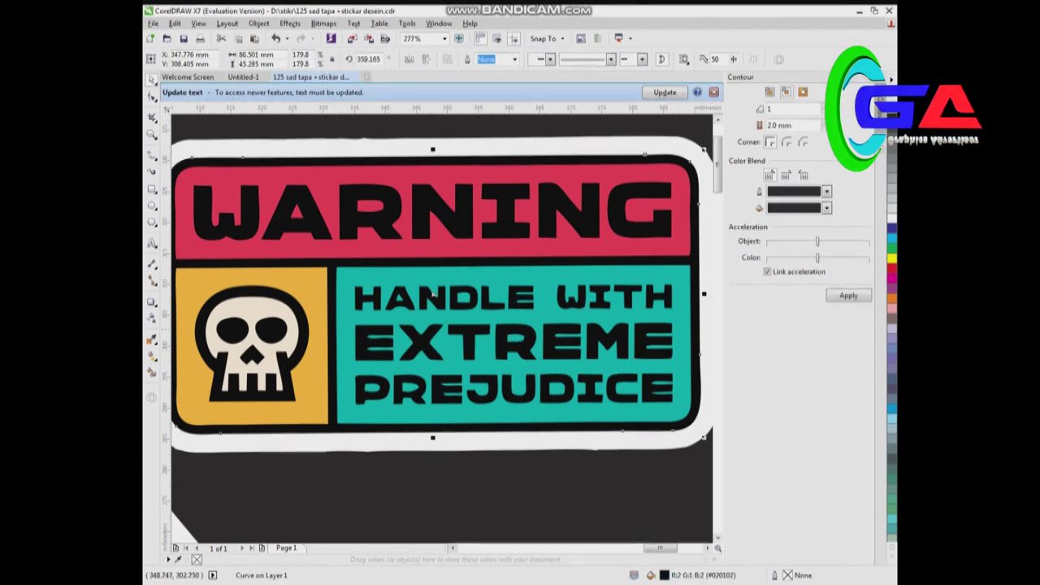
Try yellow, red and green fills on the HANDLE WITH EXTREME PREJUDICE panel.
text(2)
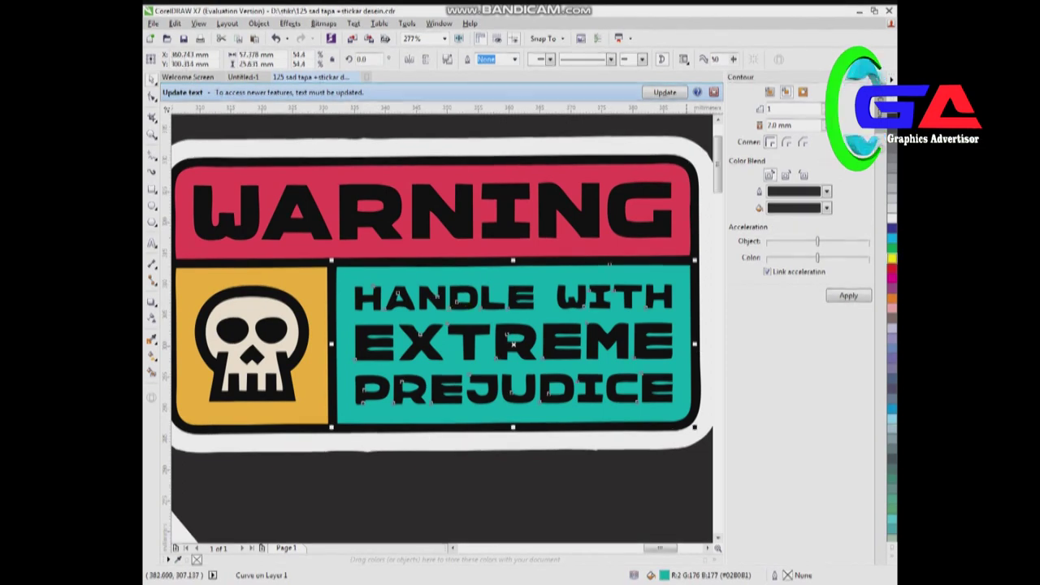
click(891, 259)
click(892, 276)
click(891, 245)
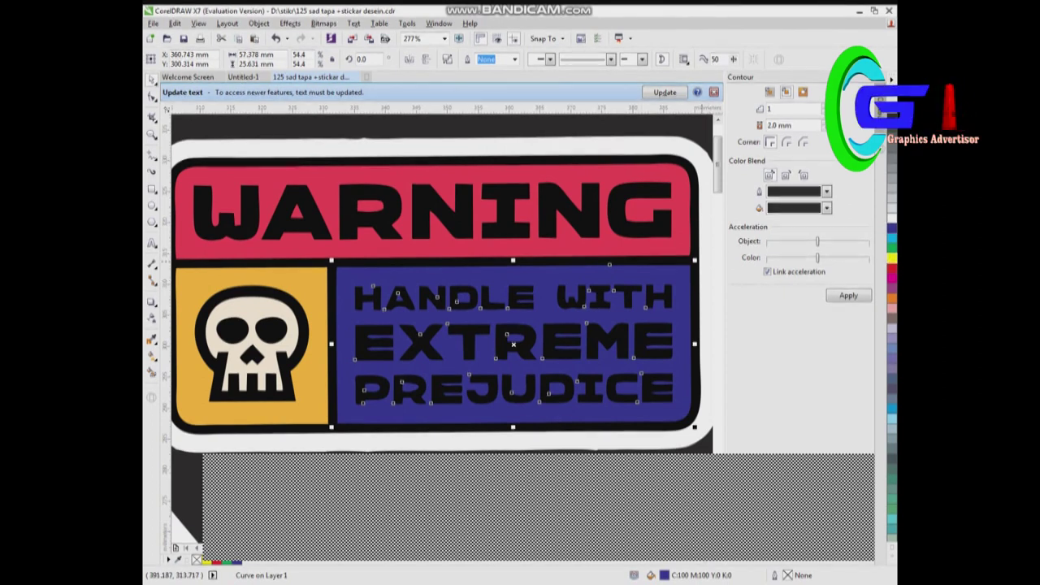
click(891, 258)
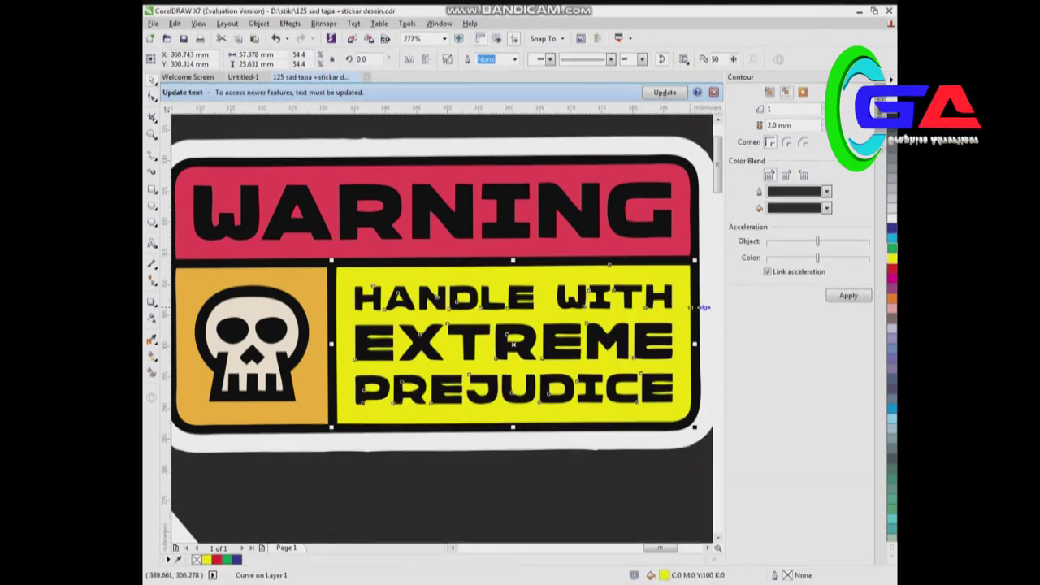
key(ctrl+z)
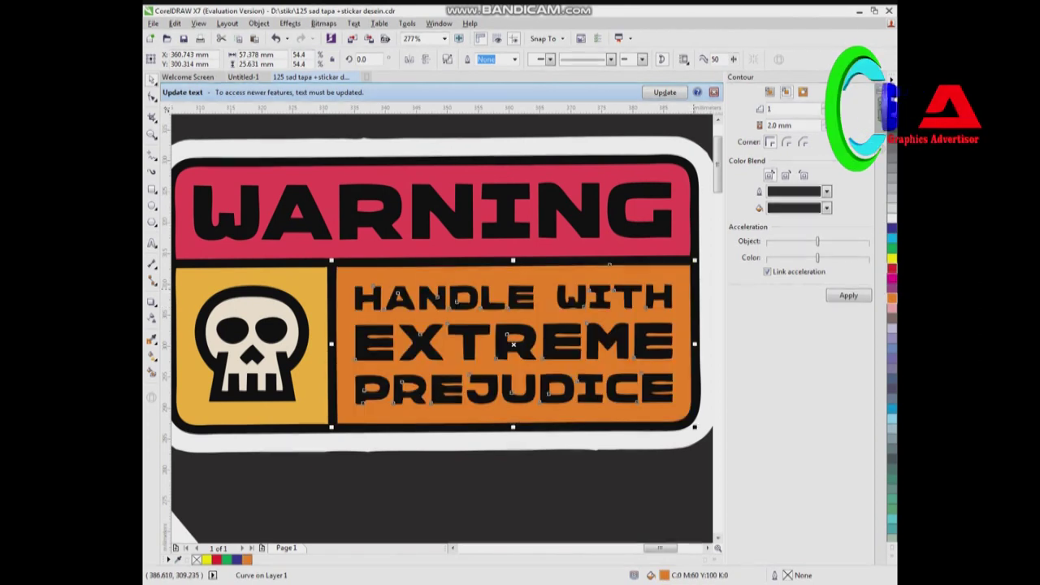
click(891, 268)
Fill the WARNING band white and the lower message panel yellow.
click(488, 238)
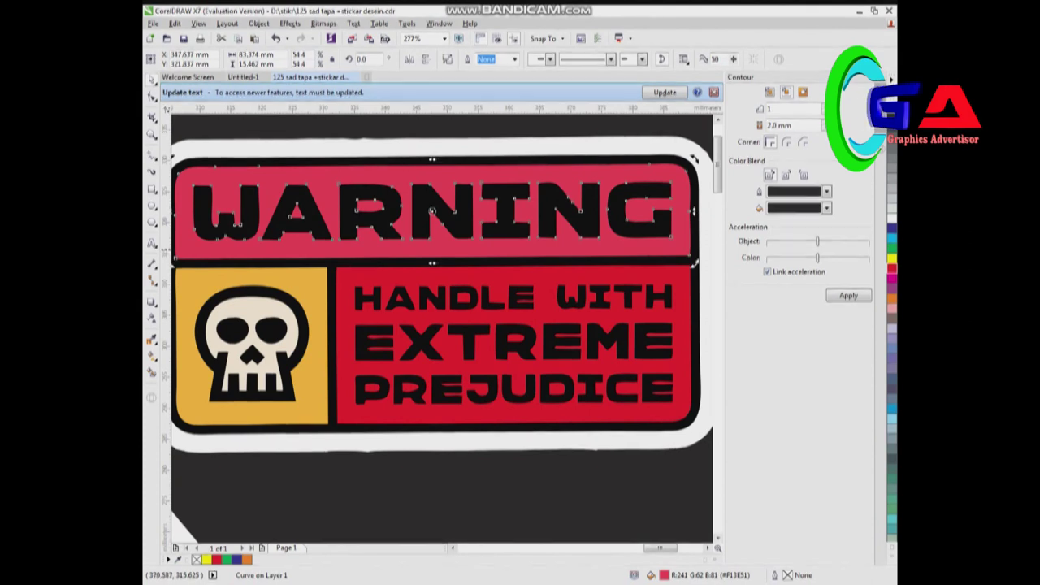
click(892, 167)
key(Tab)
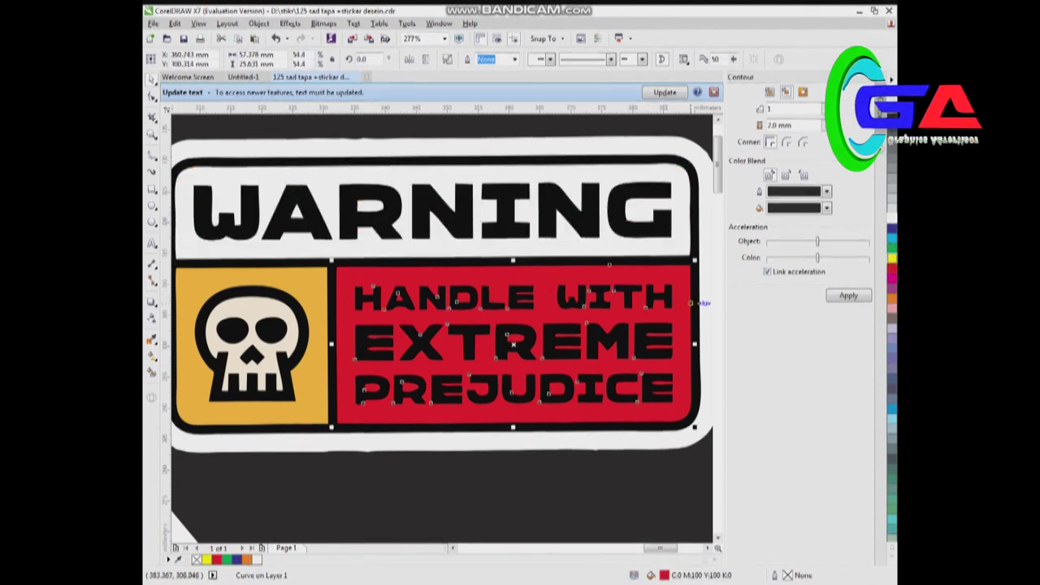
click(892, 259)
key(F4)
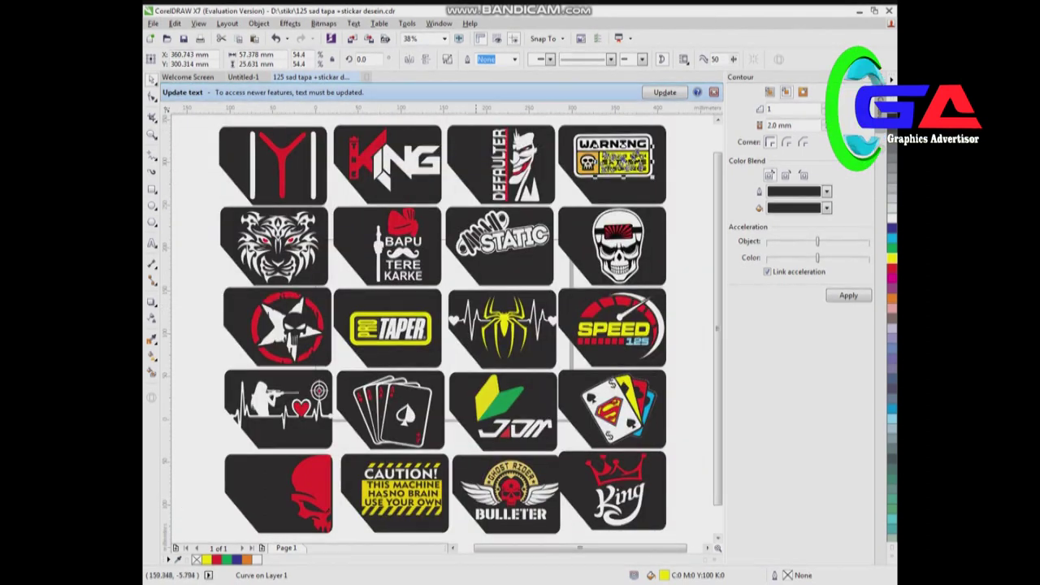
click(485, 382)
click(311, 494)
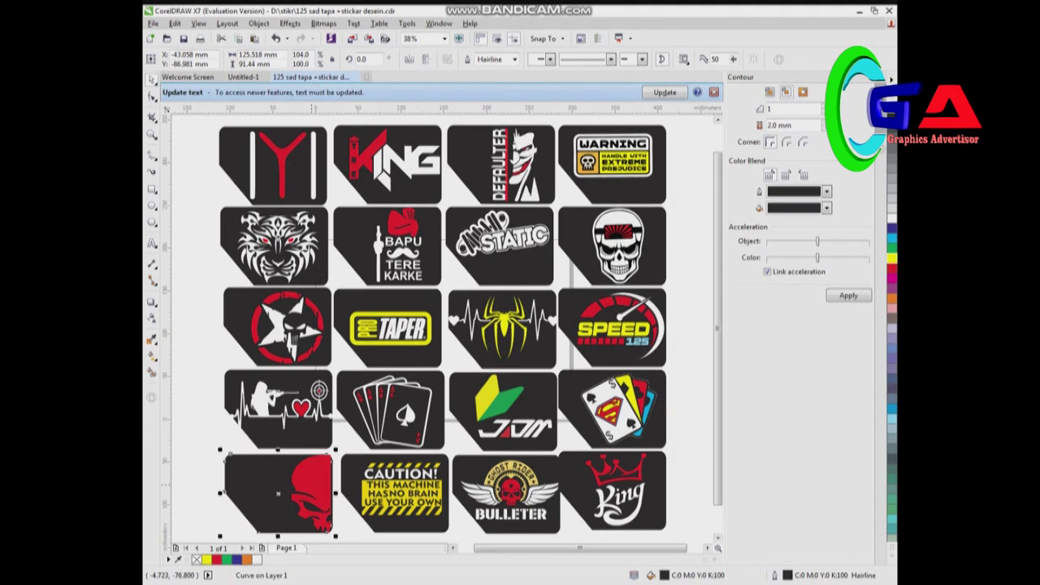
click(293, 405)
scroll(293, 405, up, 4)
scroll(351, 349, down, 2)
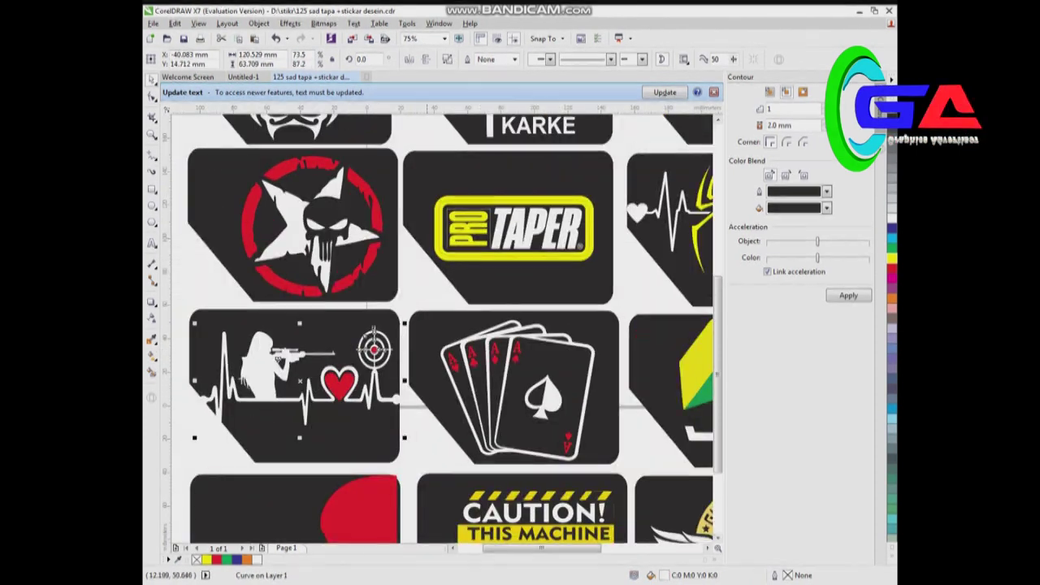
scroll(556, 242, down, 2)
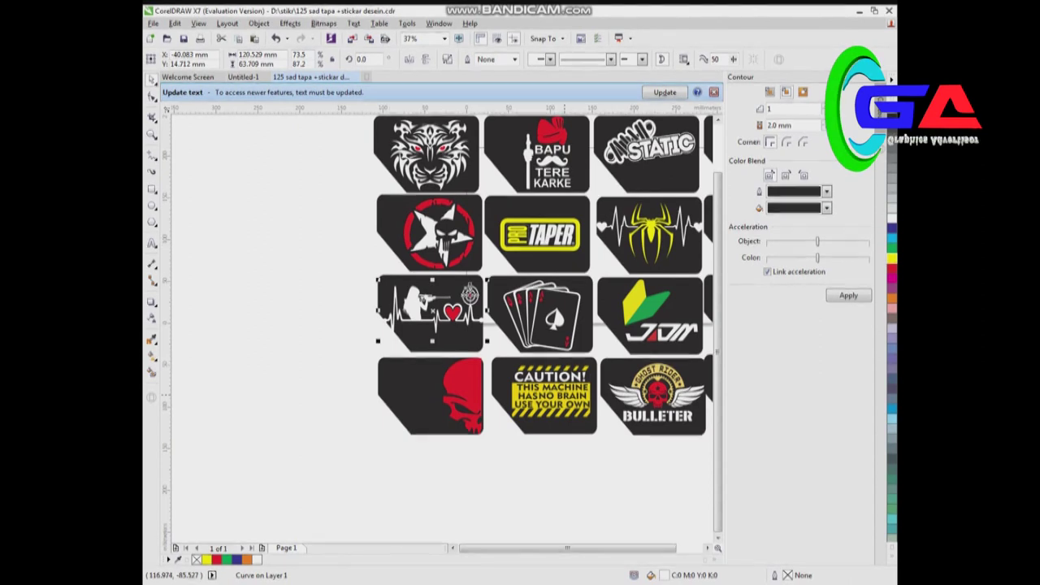
click(650, 236)
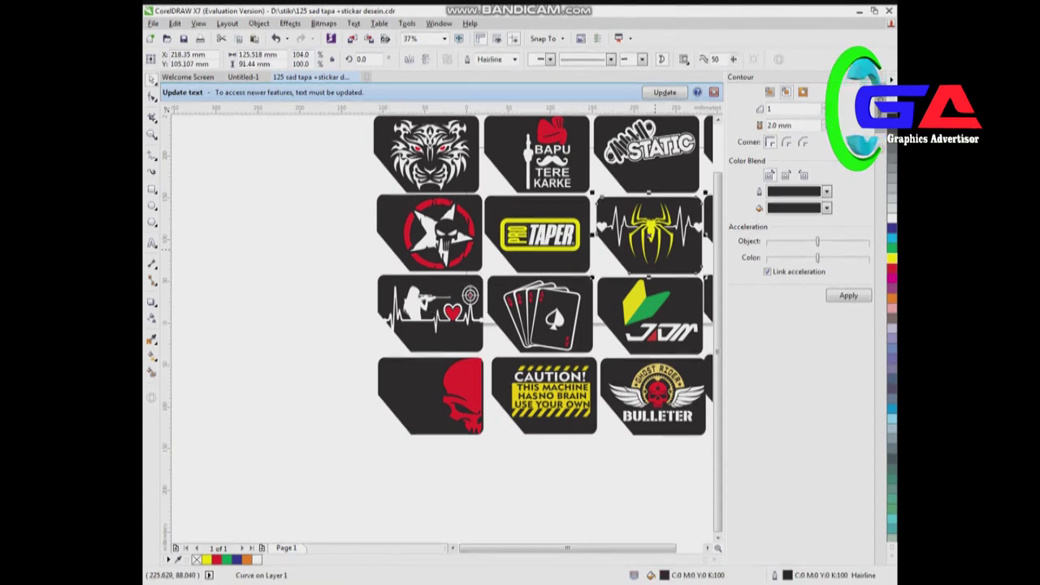
click(650, 126)
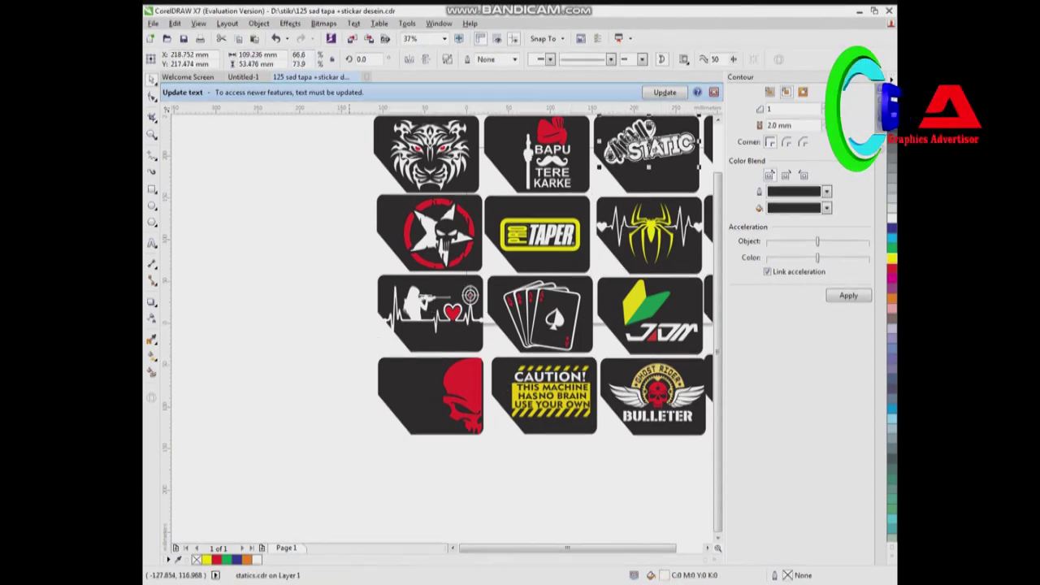
click(426, 153)
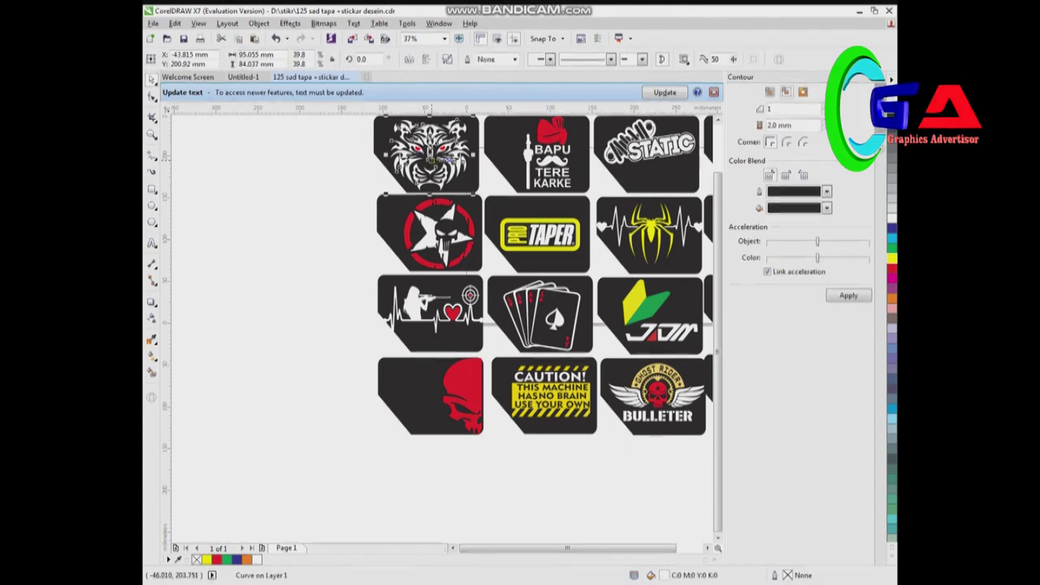
scroll(426, 153, down, 2)
key(F4)
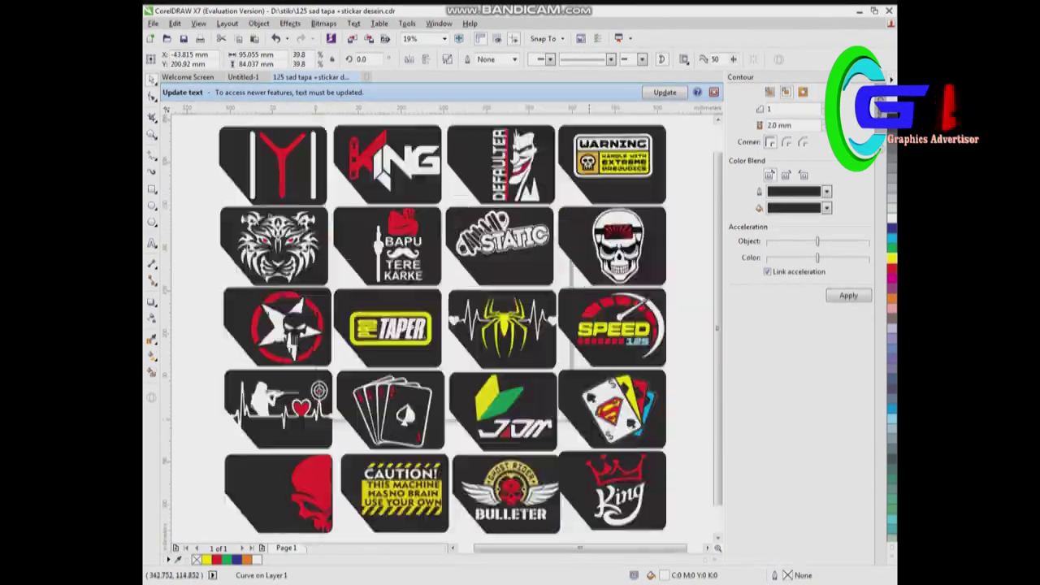
scroll(377, 250, up, 4)
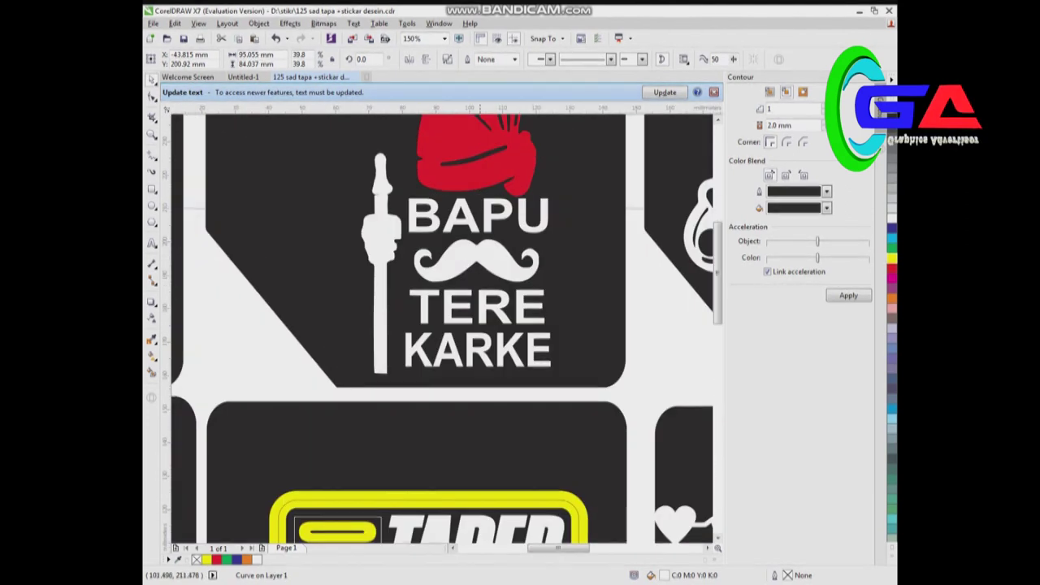
Smart-fill the BAPU TERE KARKE moustache as its own shape and colour it yellow.
click(483, 241)
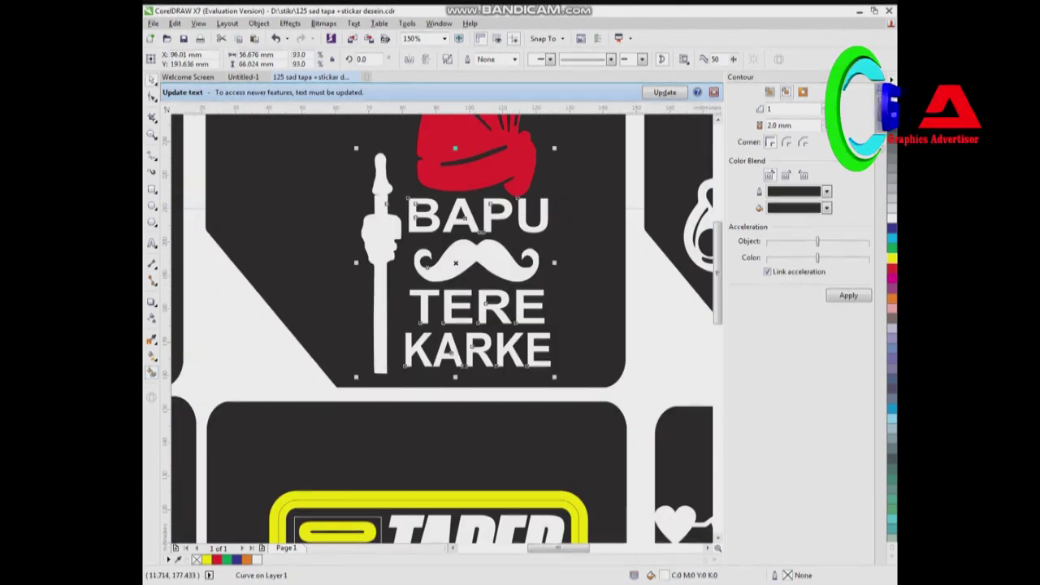
click(516, 279)
click(518, 282)
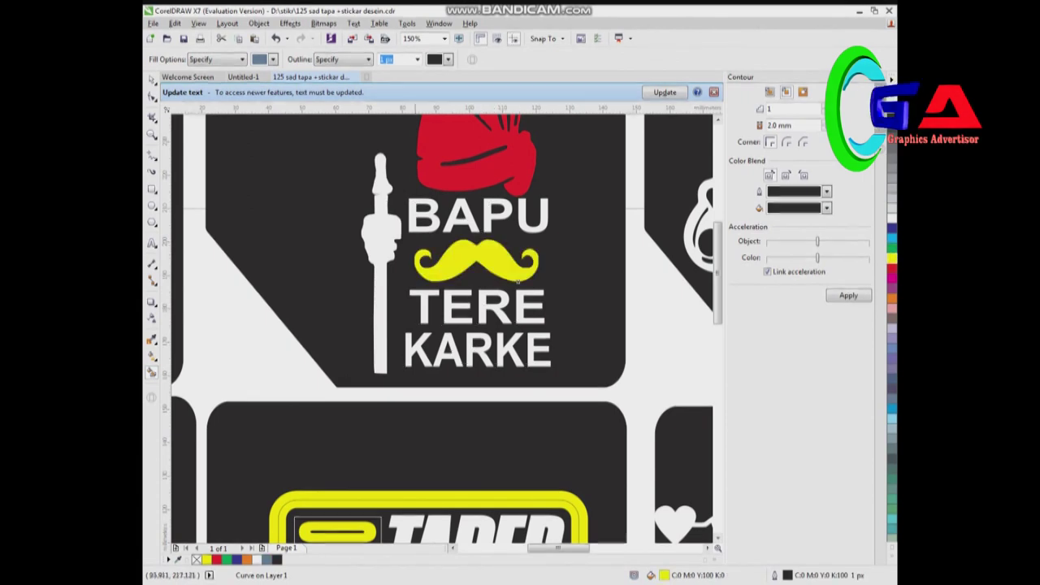
key(F4)
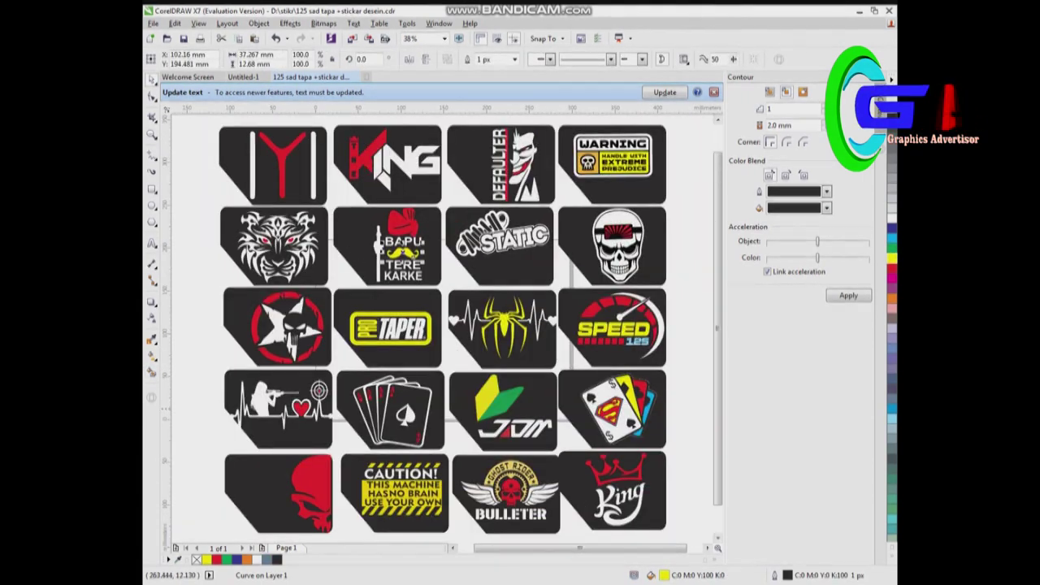
Zoom in on the Superman playing-cards sticker and select its red card.
click(615, 409)
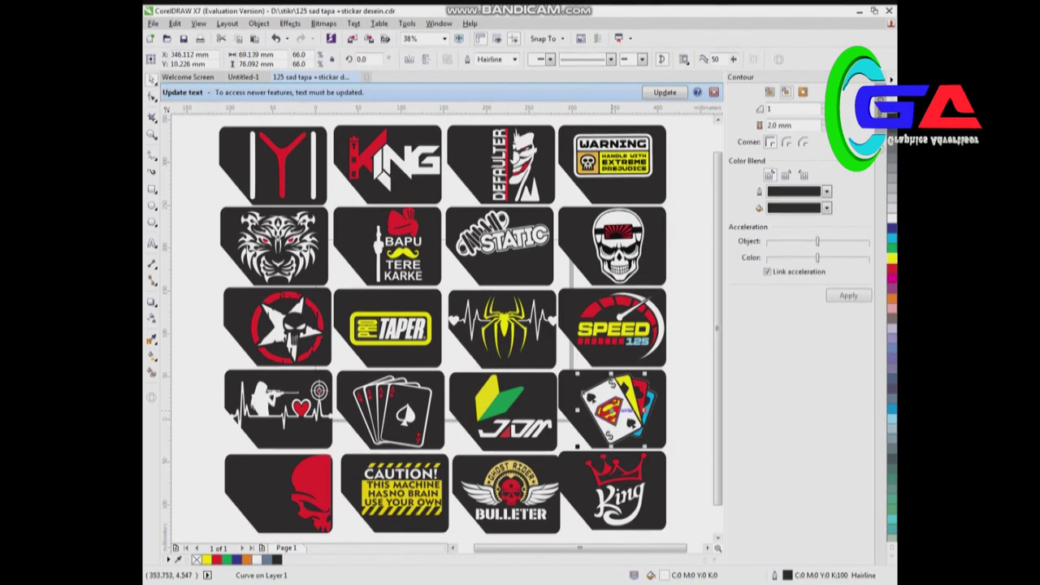
key(shift+F2)
scroll(585, 390, down, 2)
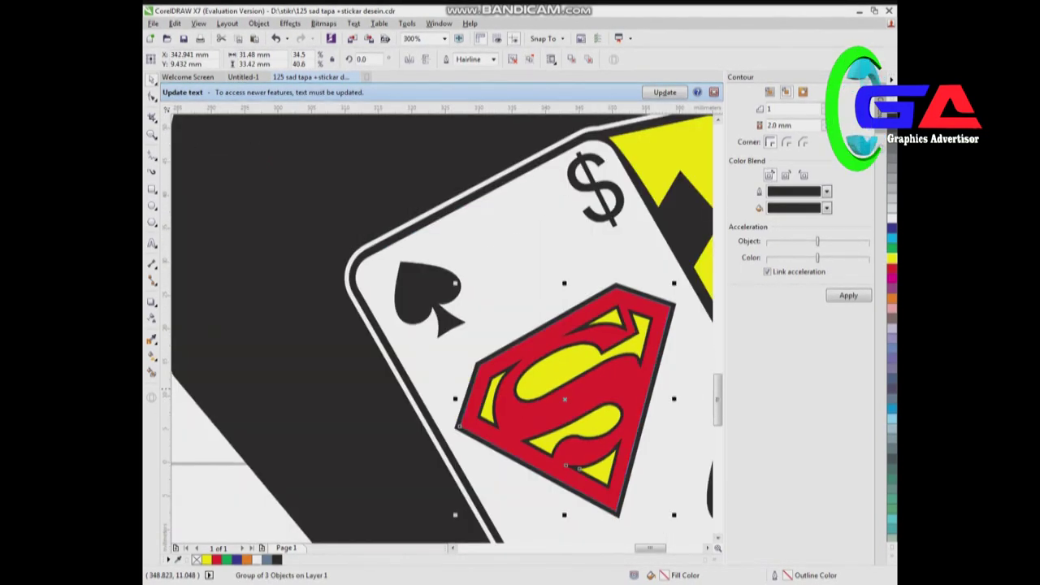
scroll(585, 389, down, 2)
key(F4)
ctrl+click(406, 374)
scroll(406, 373, up, 3)
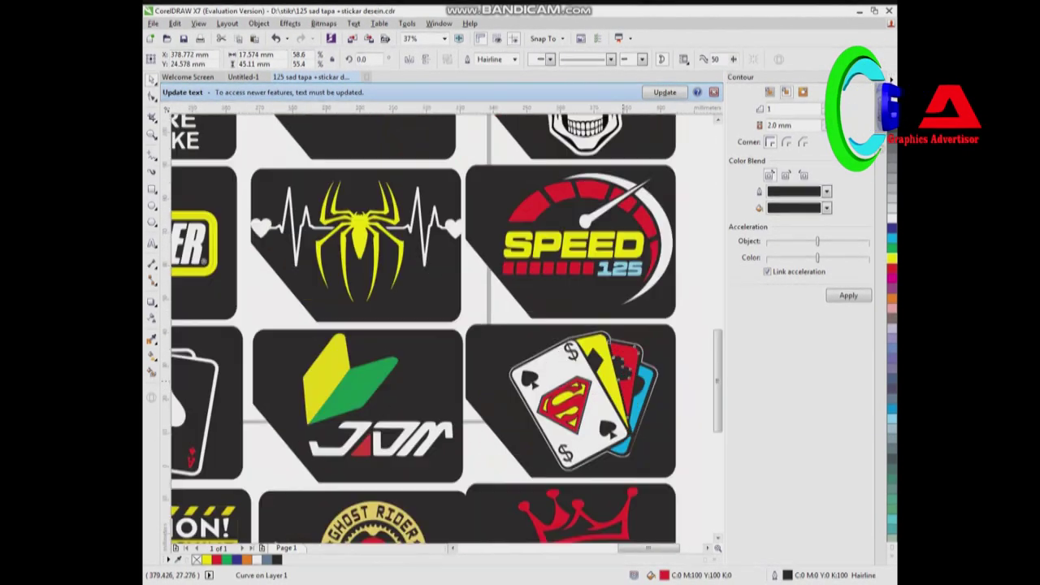
scroll(650, 374, up, 3)
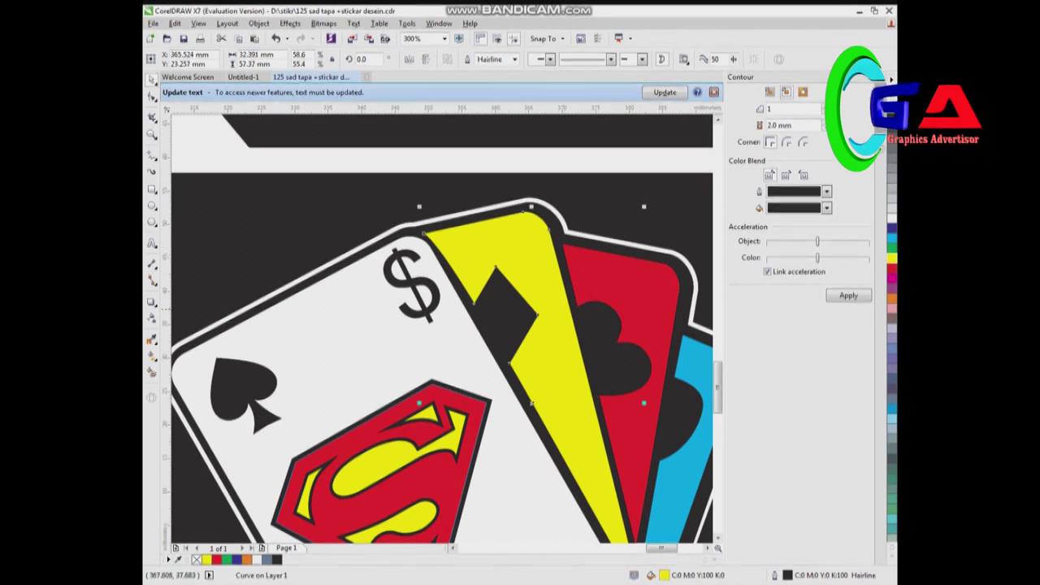
key(F4)
Colour the Ghost Rider lettering arc orange, the gear white and the skull yellow.
click(488, 410)
scroll(476, 410, up, 5)
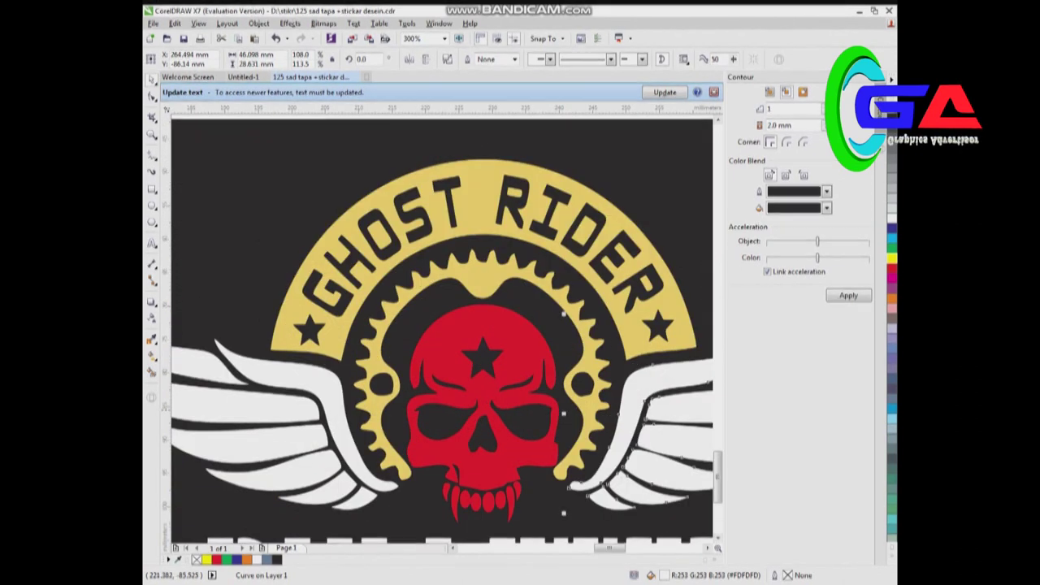
key(Tab)
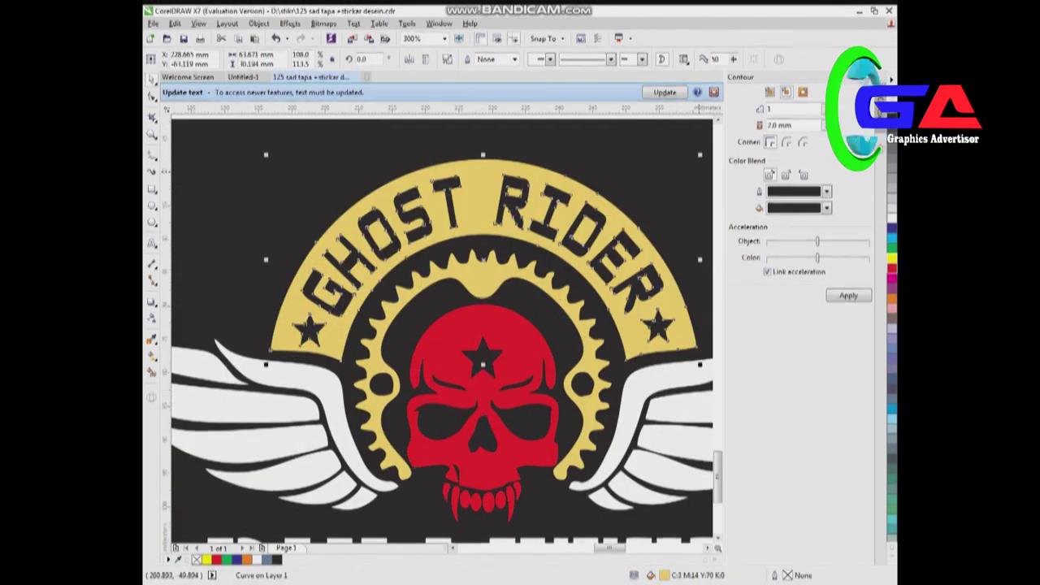
click(892, 296)
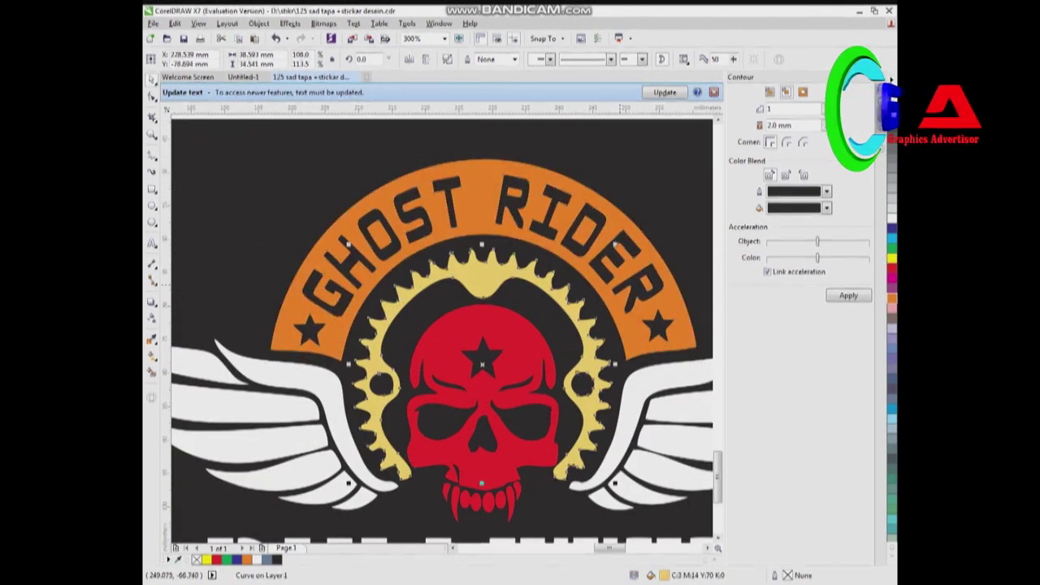
click(891, 213)
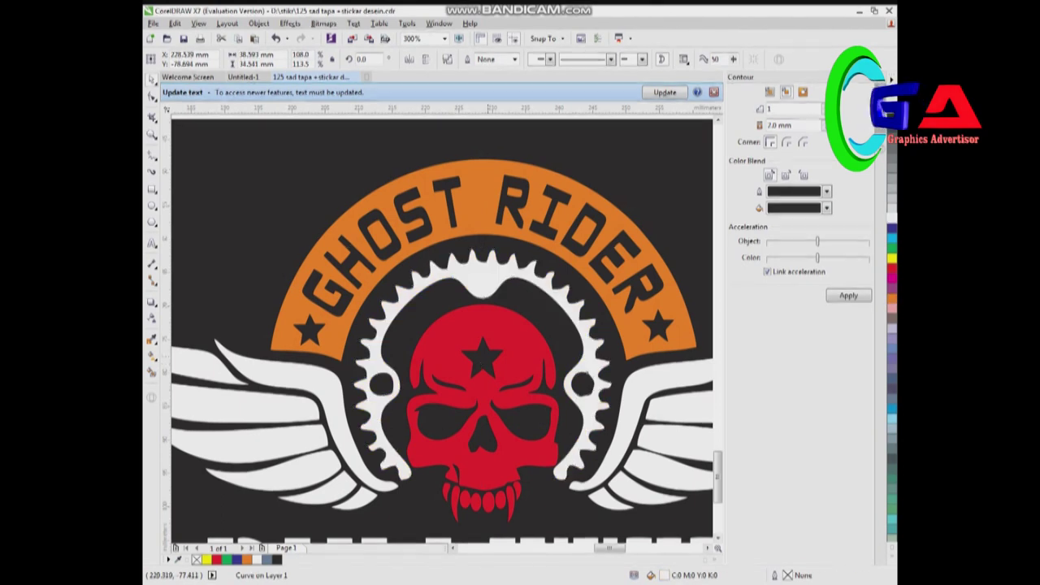
key(Tab)
click(892, 258)
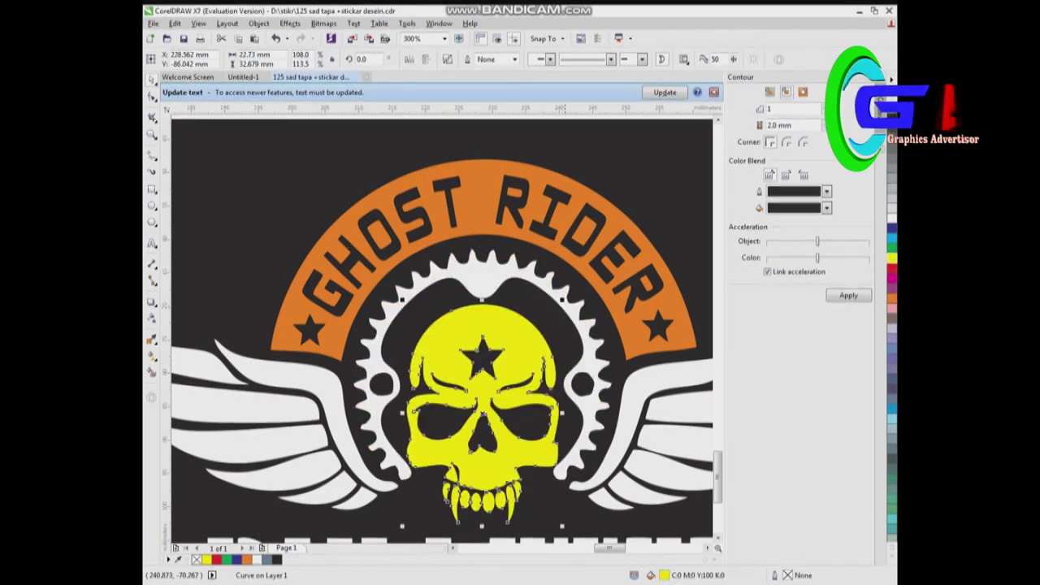
key(F4)
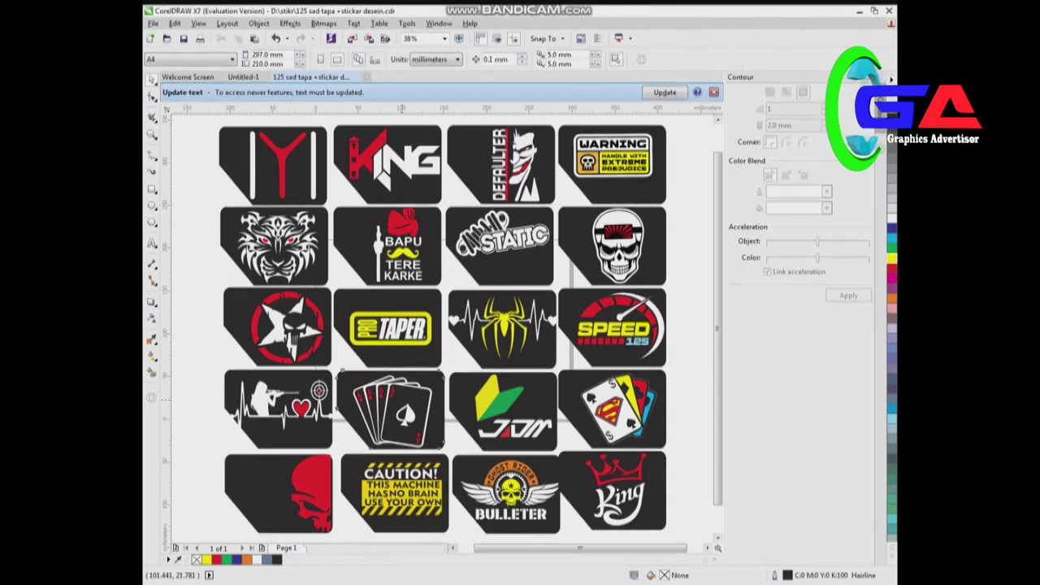
Make the red A letters on the first, second and third ace cards yellow.
click(388, 415)
scroll(388, 415, up, 5)
click(306, 276)
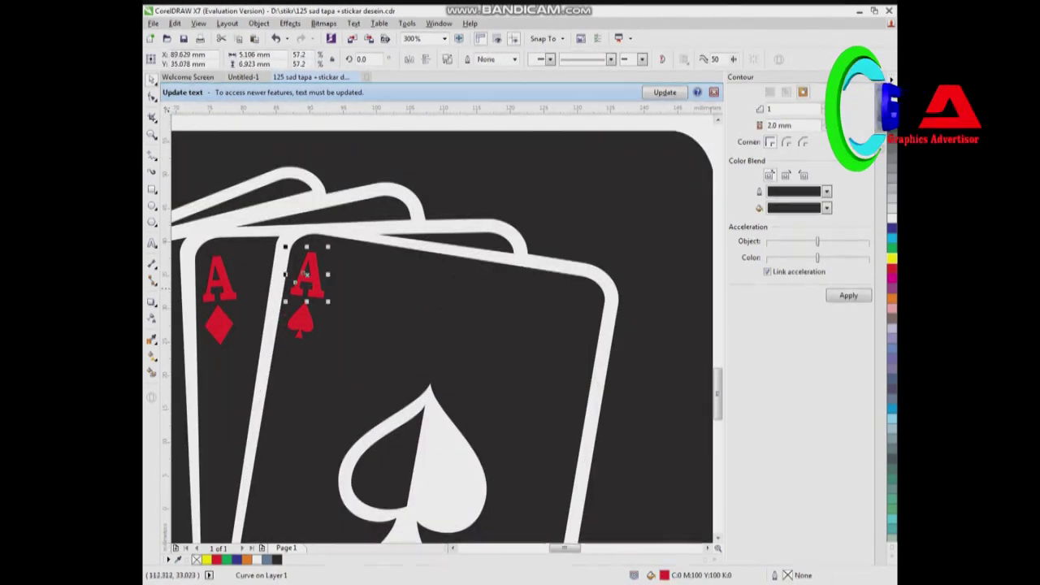
click(891, 258)
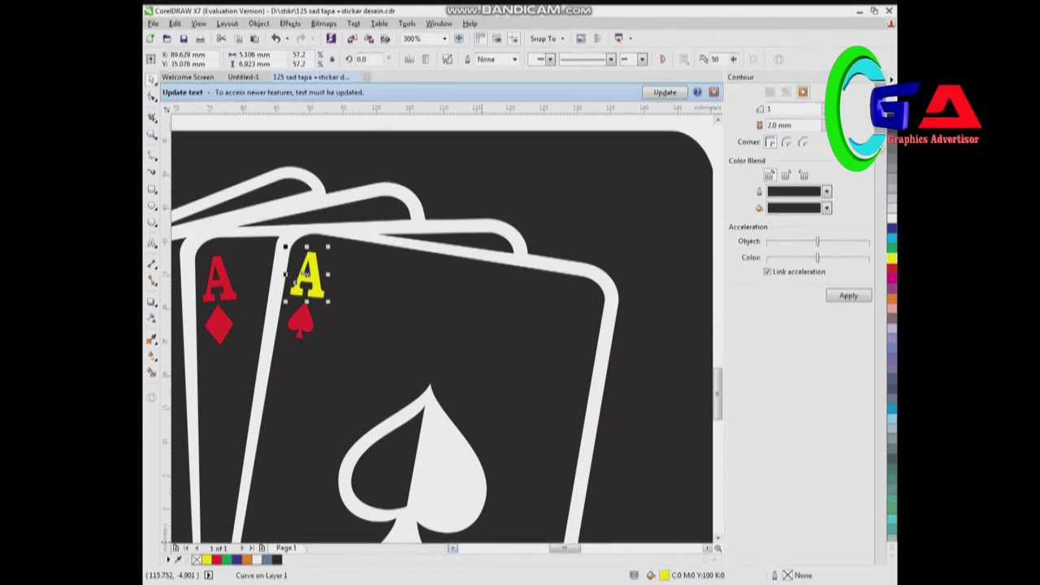
scroll(307, 274, down, 3)
scroll(471, 277, up, 3)
click(433, 278)
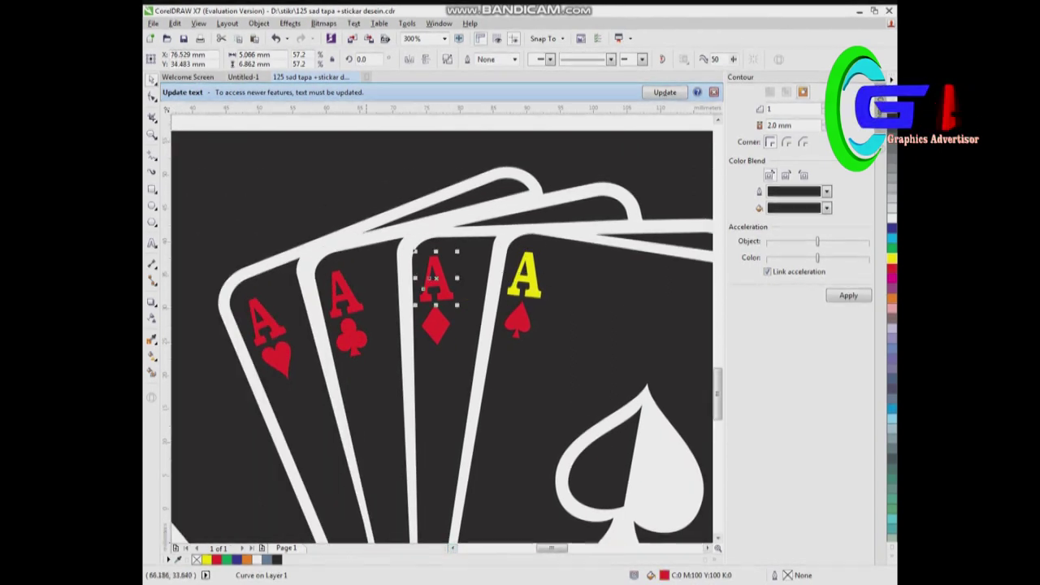
click(891, 258)
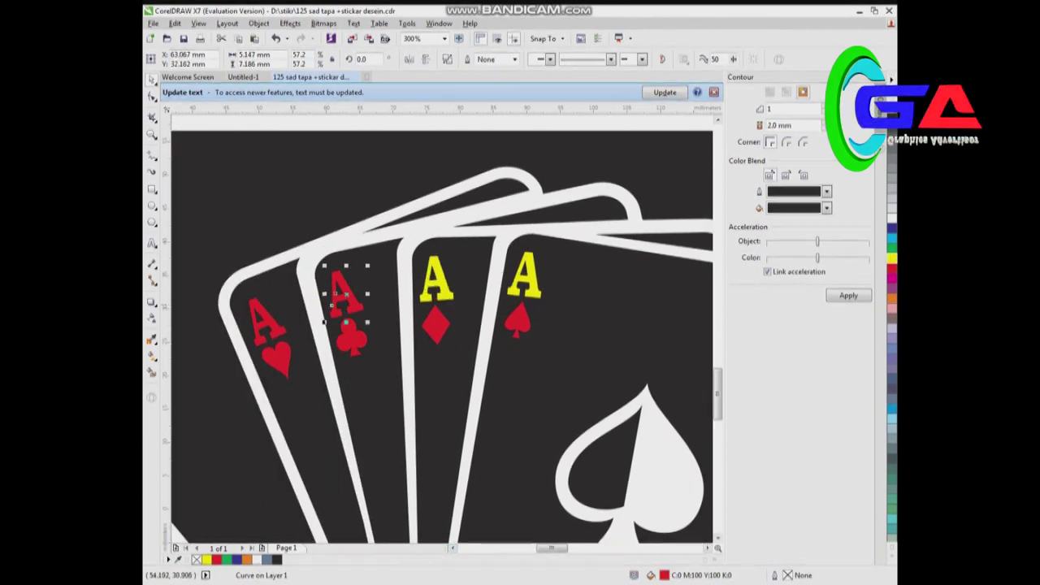
click(259, 321)
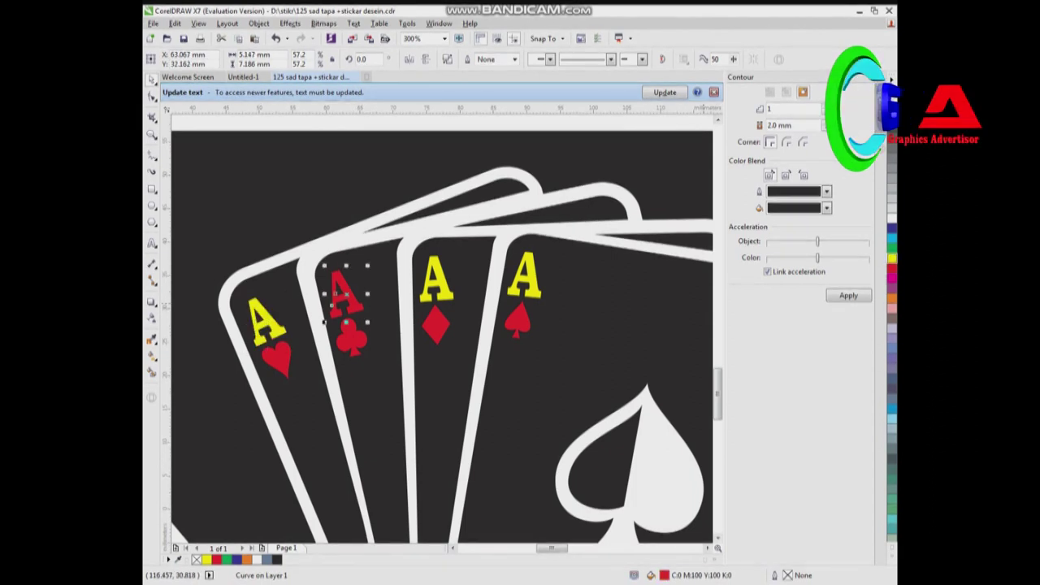
Deselect everything and inspect the small A in the card's corner.
scroll(376, 401, down, 3)
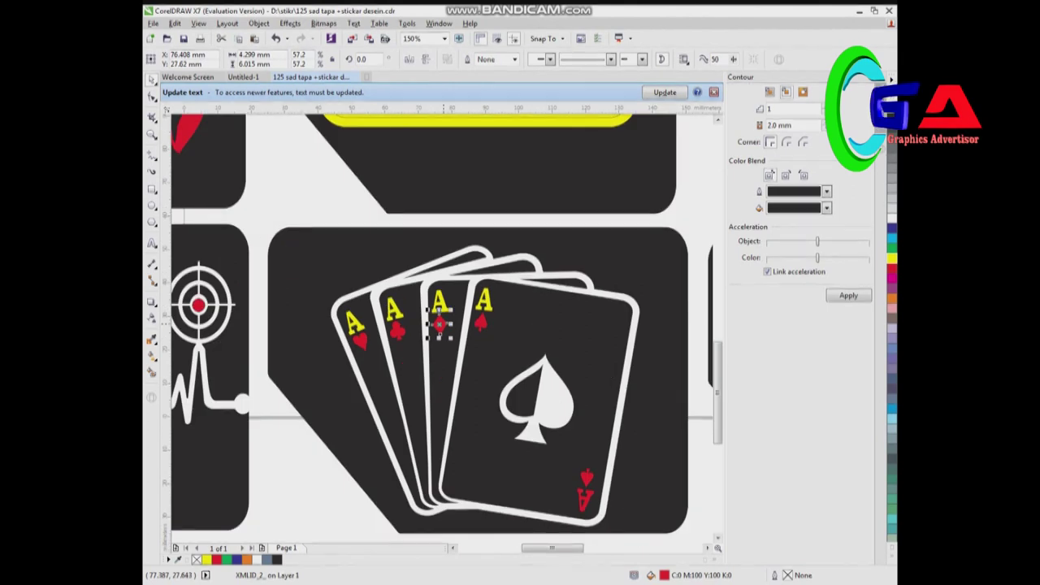
scroll(377, 402, down, 3)
key(Escape)
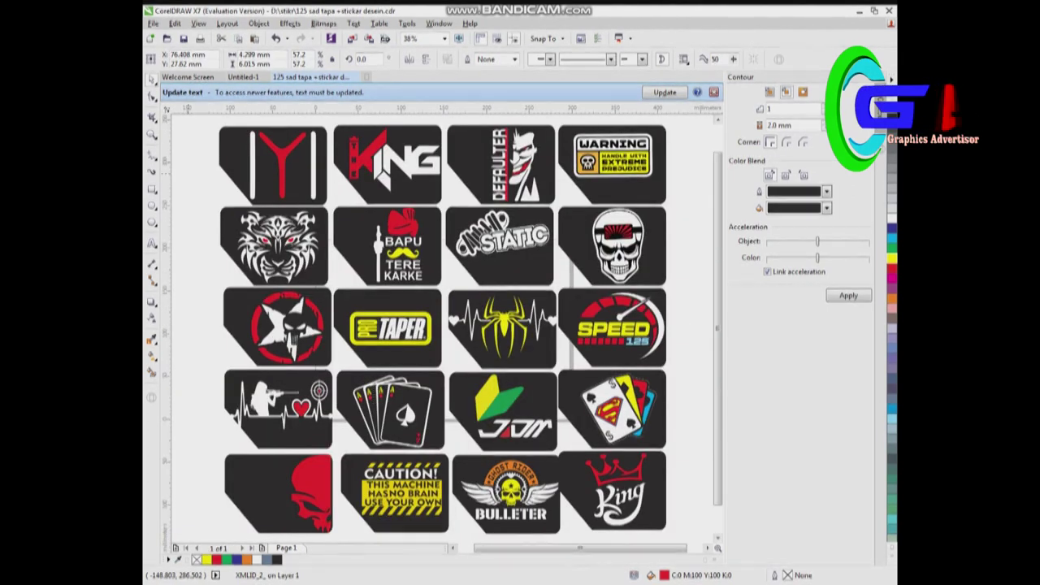
scroll(406, 474, up, 2)
scroll(407, 474, up, 2)
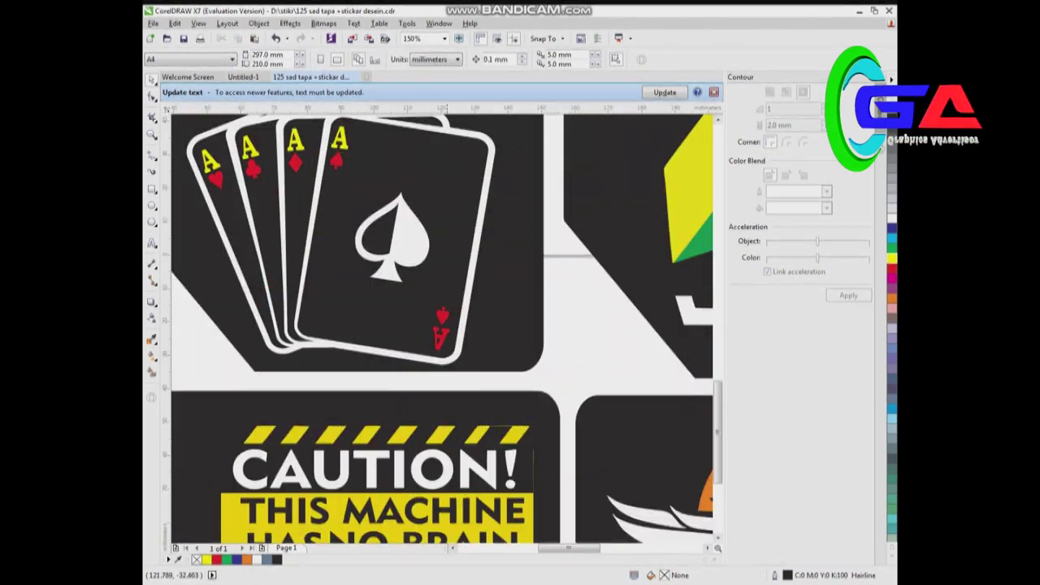
click(434, 329)
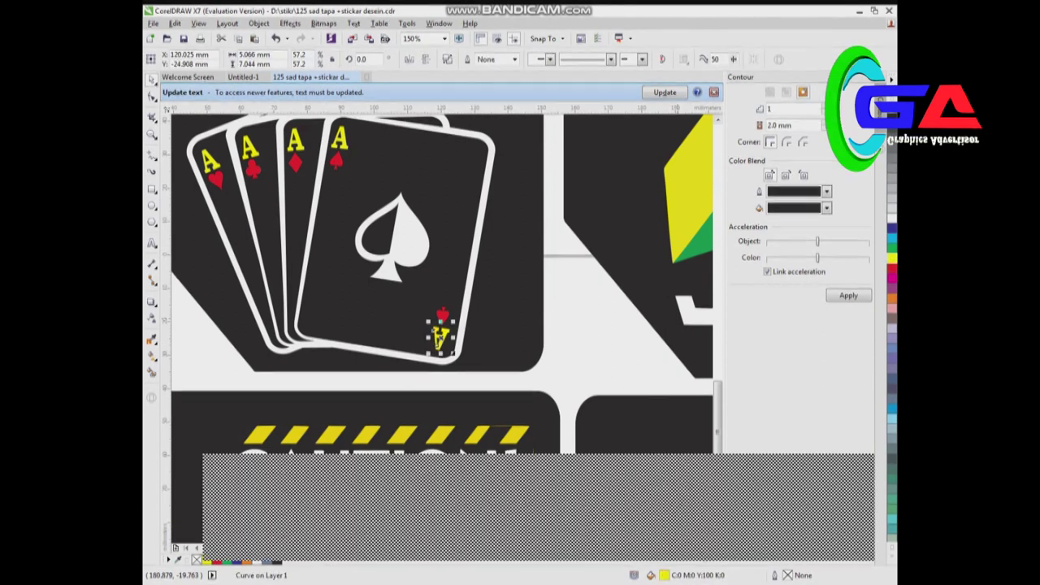
scroll(398, 447, down, 4)
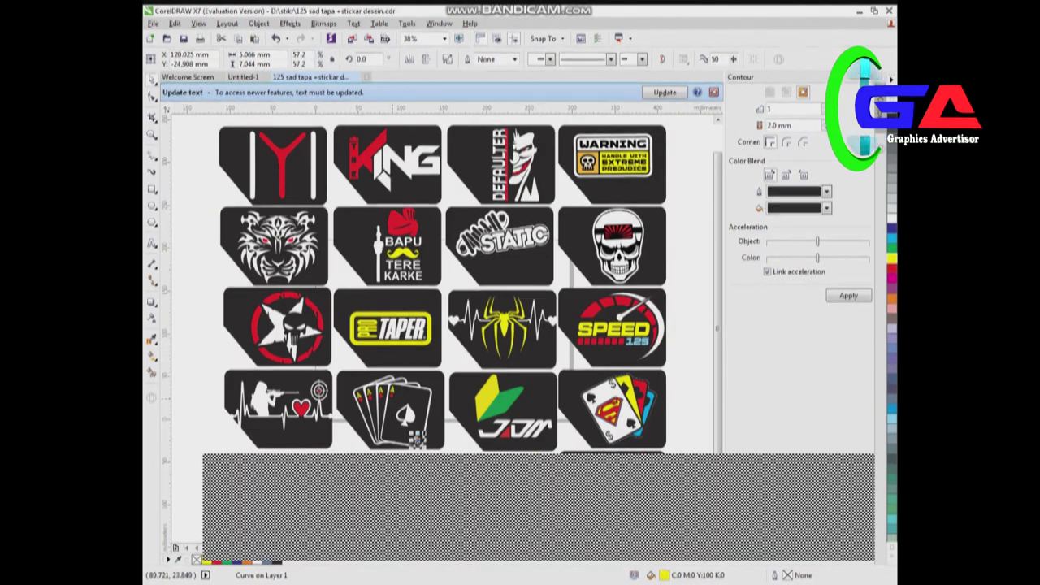
scroll(398, 446, up, 2)
scroll(601, 244, down, 2)
Give the STATIC sticker a red outline, yellow ST letters and a white A.
scroll(601, 243, up, 2)
click(619, 262)
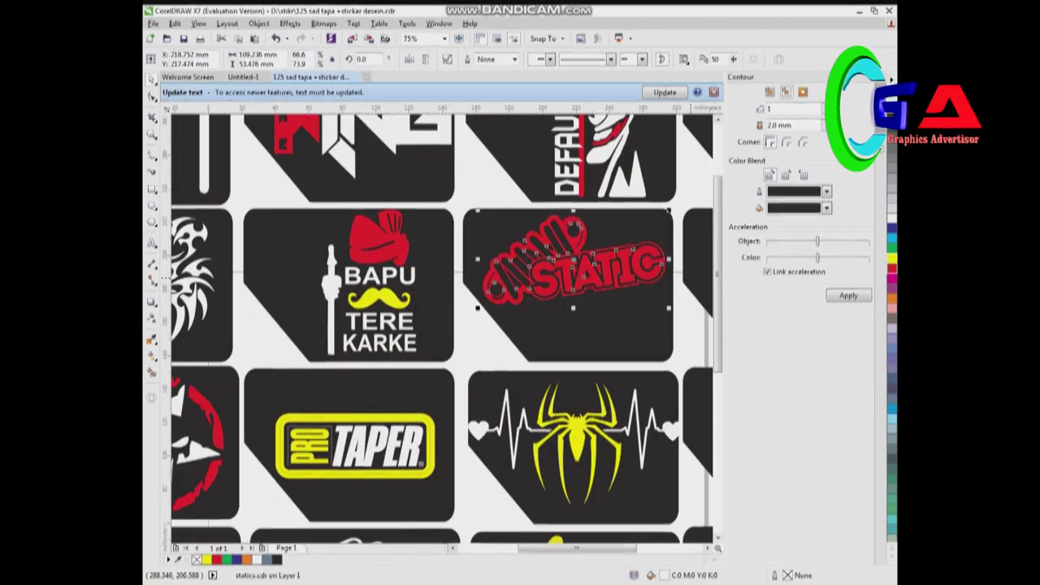
click(891, 268)
scroll(568, 252, up, 3)
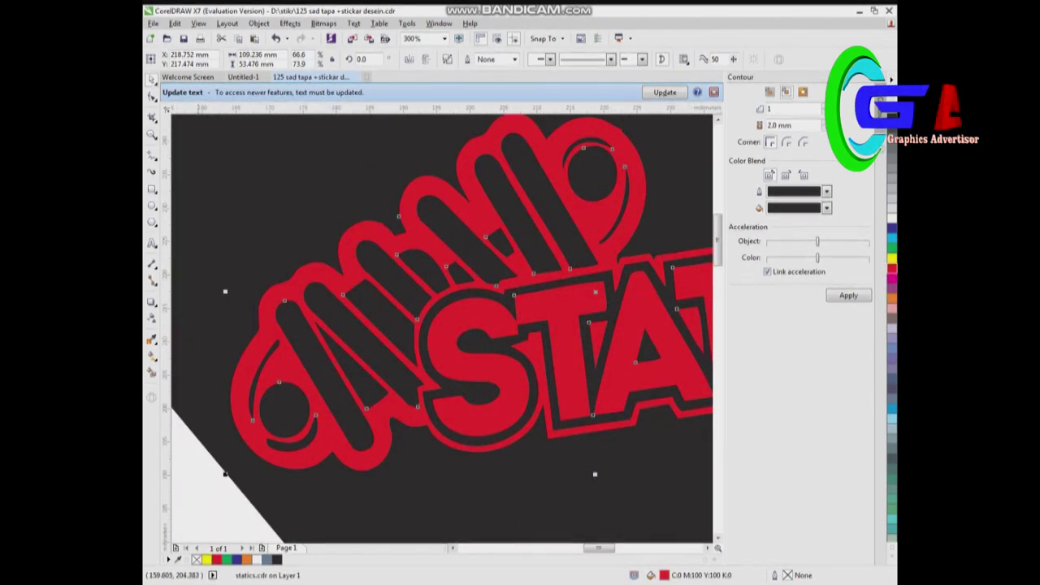
click(469, 358)
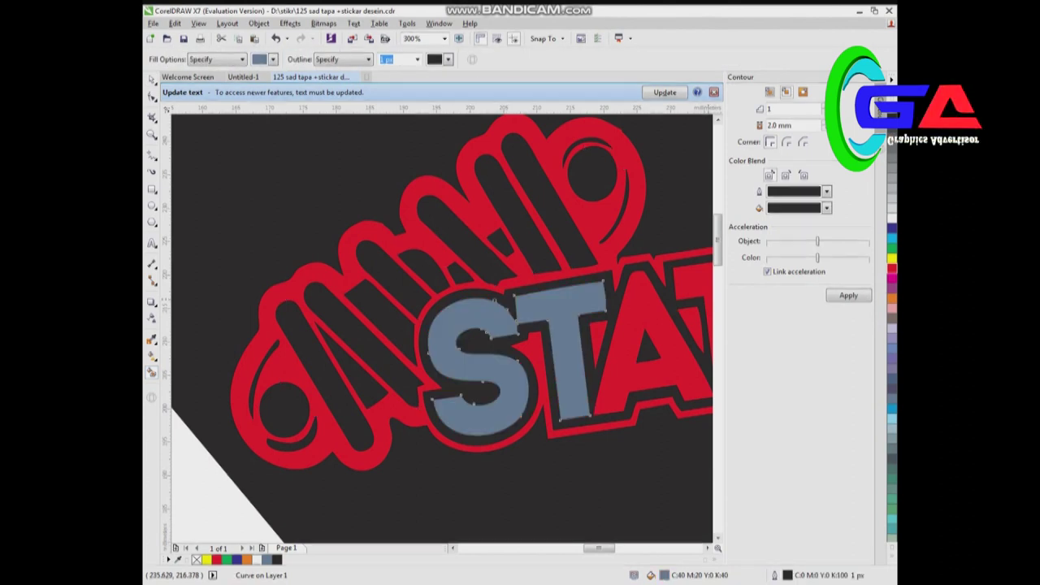
click(891, 259)
click(626, 373)
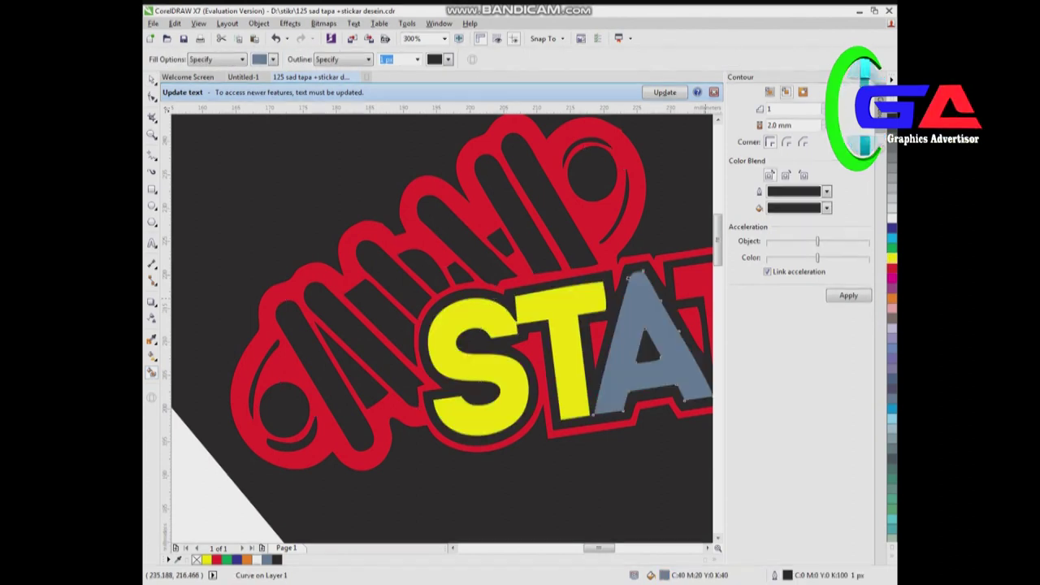
click(891, 218)
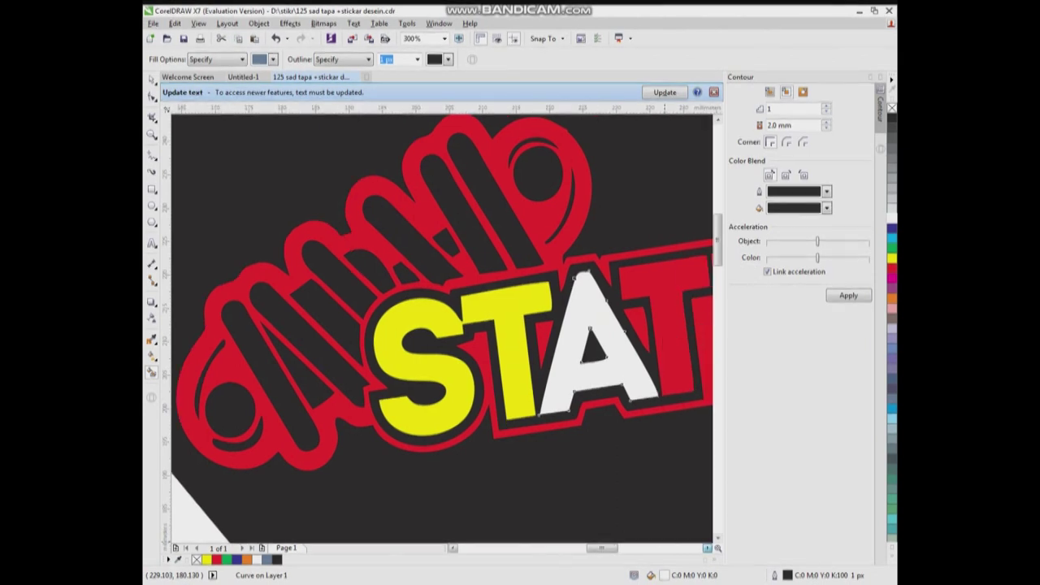
Smart-fill the second T, the I and the C of STATIC in yellow.
scroll(443, 325, right, 3)
click(404, 333)
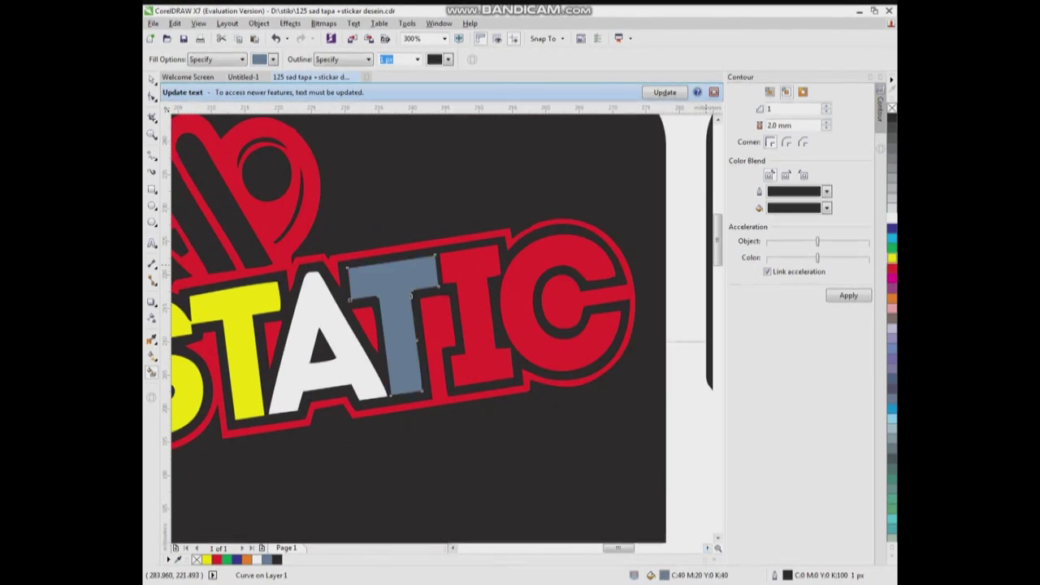
click(891, 259)
click(479, 317)
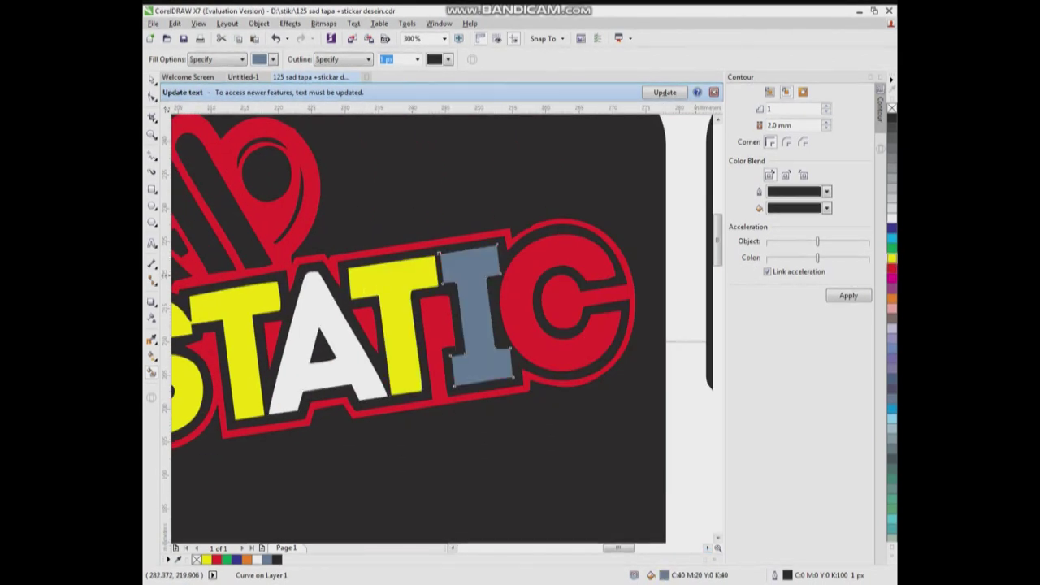
click(891, 258)
click(520, 325)
click(891, 259)
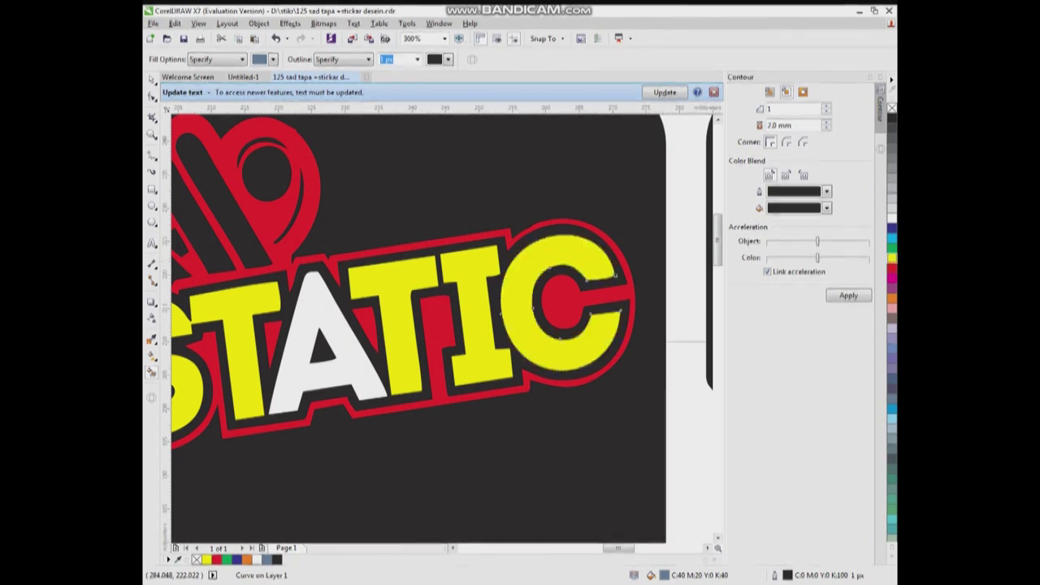
key(F4)
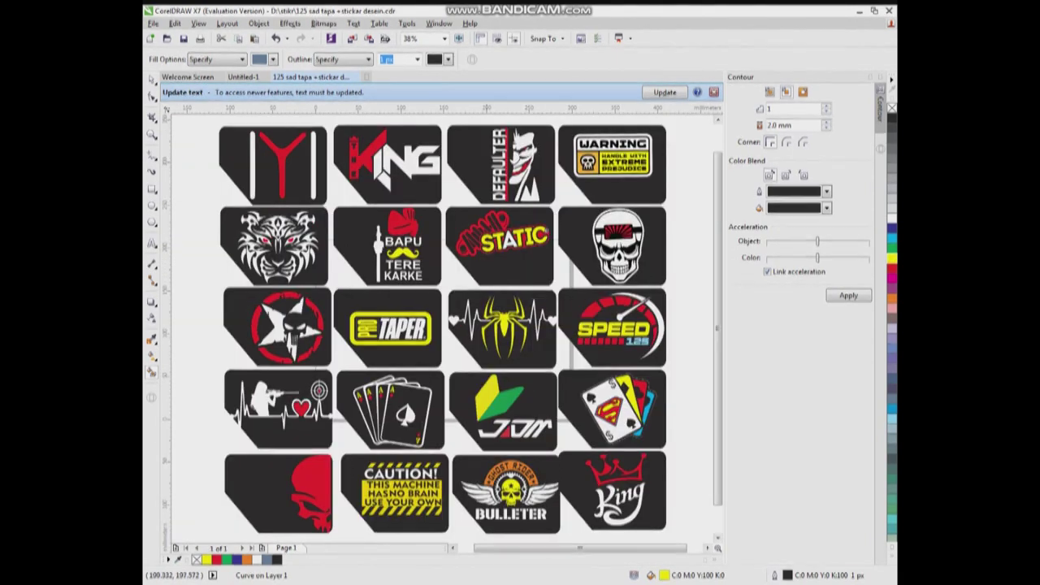
Fill two spring coil bars white and a small coil piece yellow.
scroll(488, 213, up, 3)
click(392, 261)
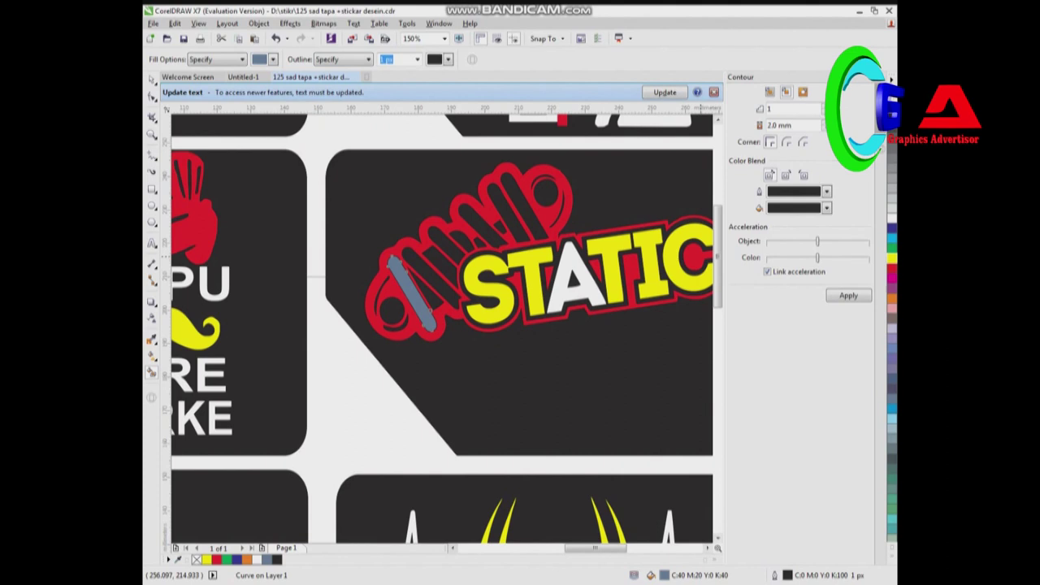
click(891, 218)
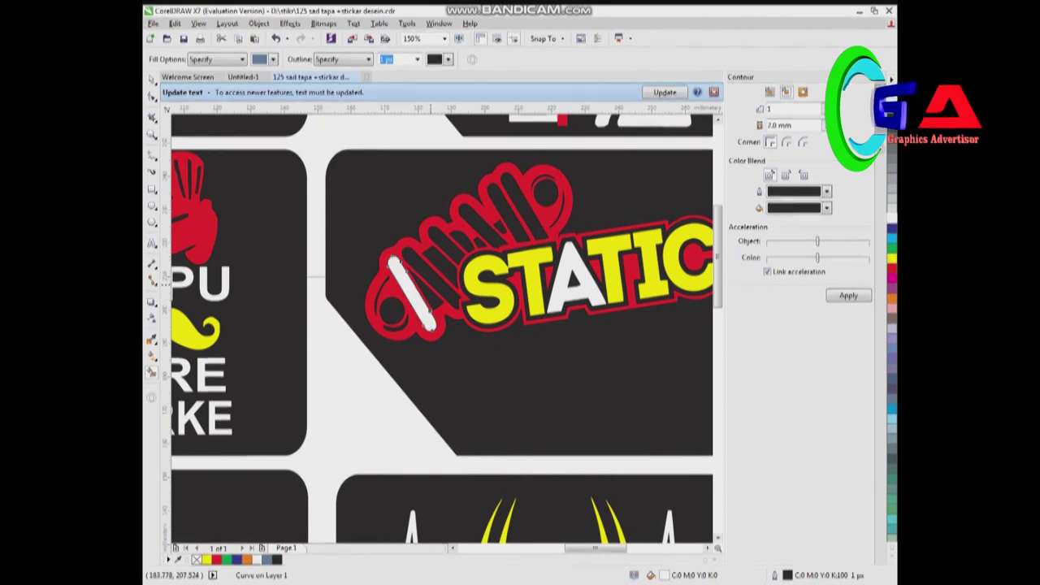
click(432, 278)
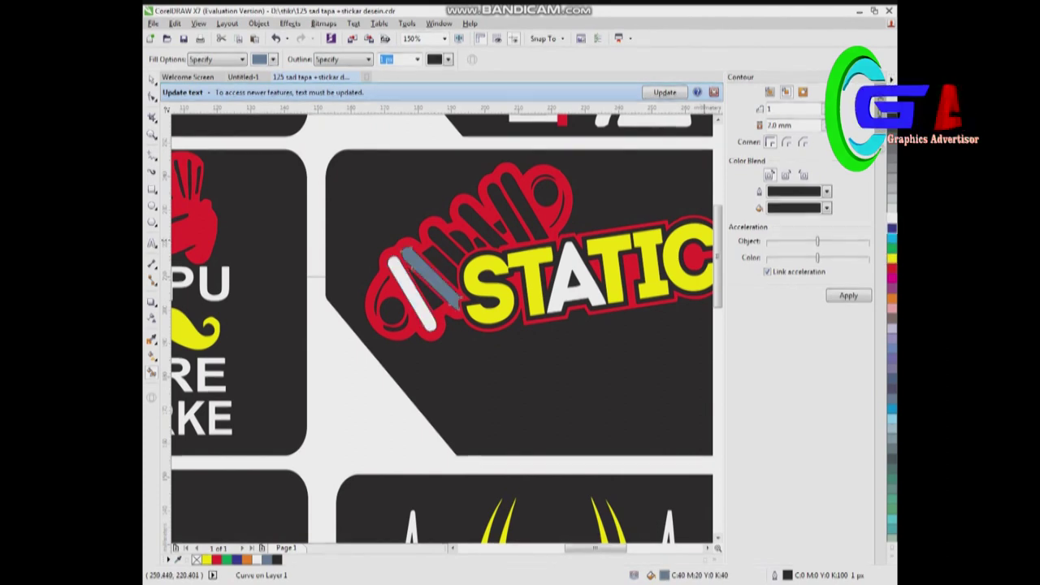
click(891, 218)
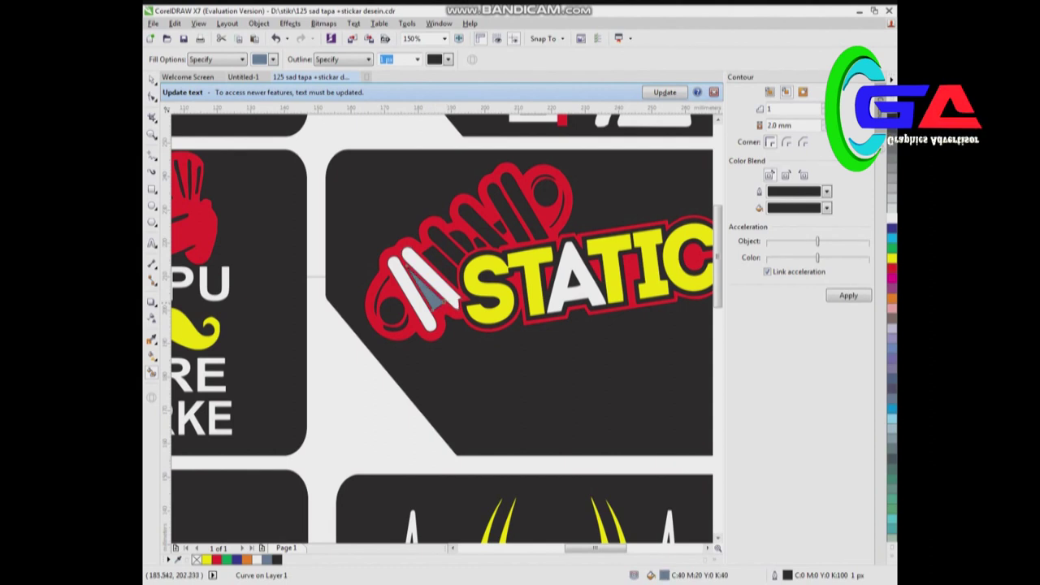
click(891, 259)
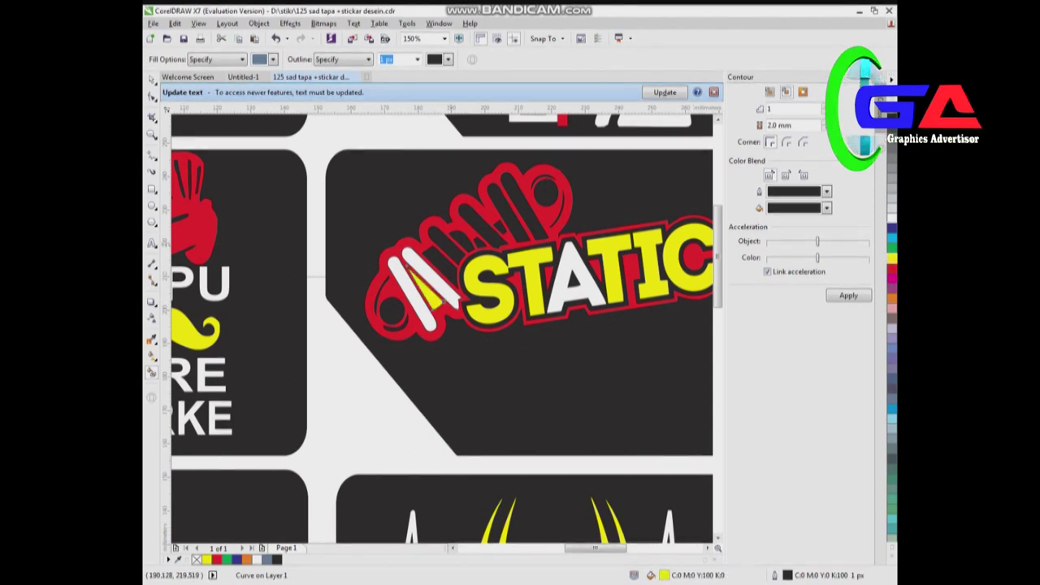
Revert a white coil segment, move the grey sliver higher, and colour the small circle green.
click(441, 243)
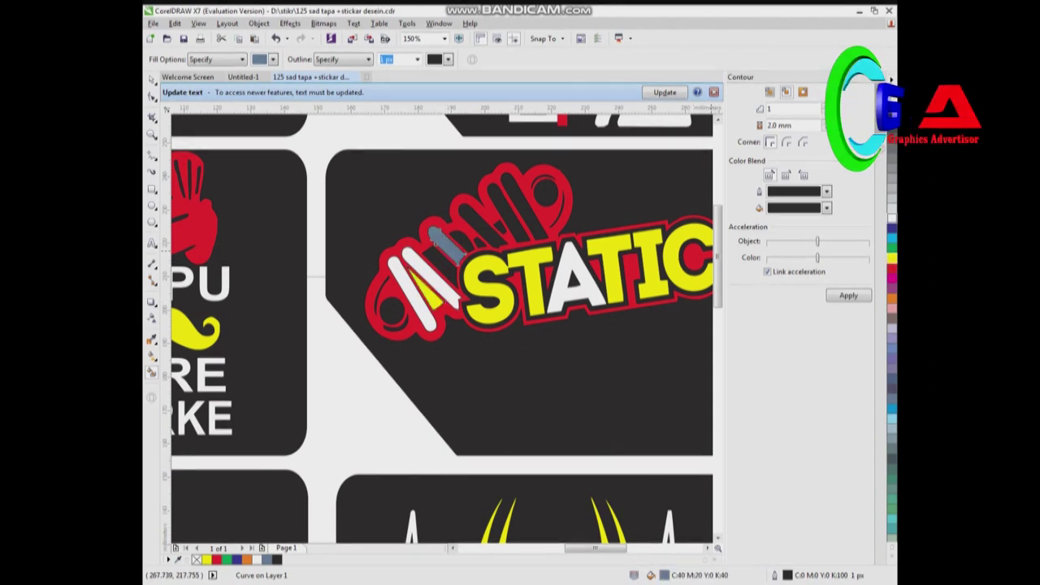
click(430, 259)
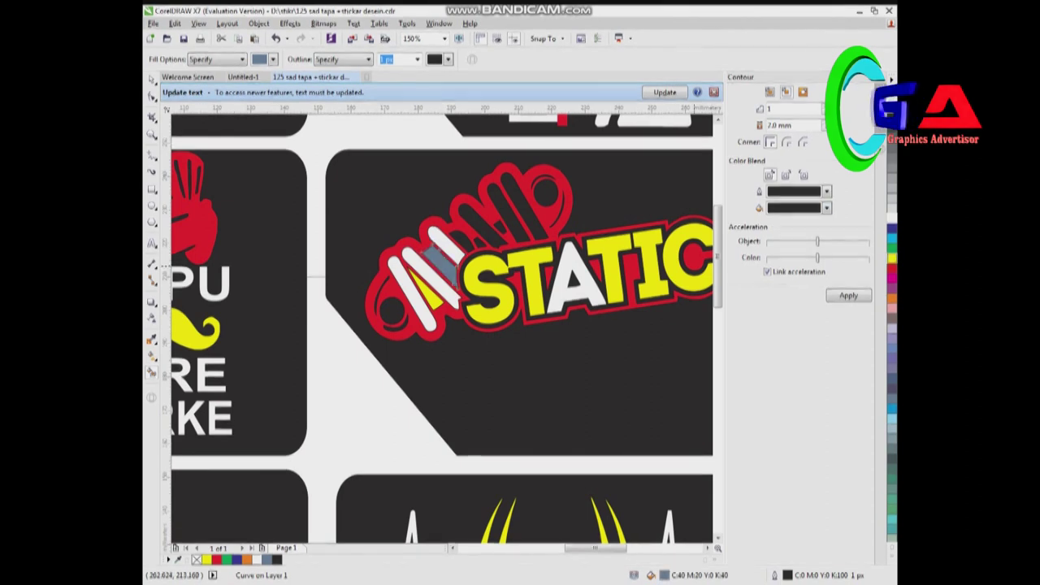
click(891, 218)
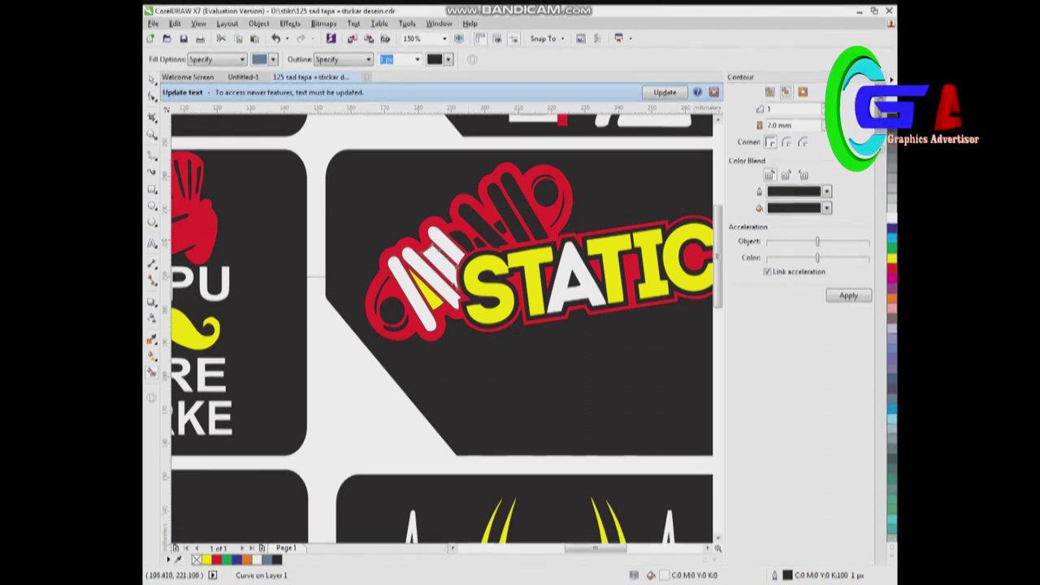
key(ctrl+z)
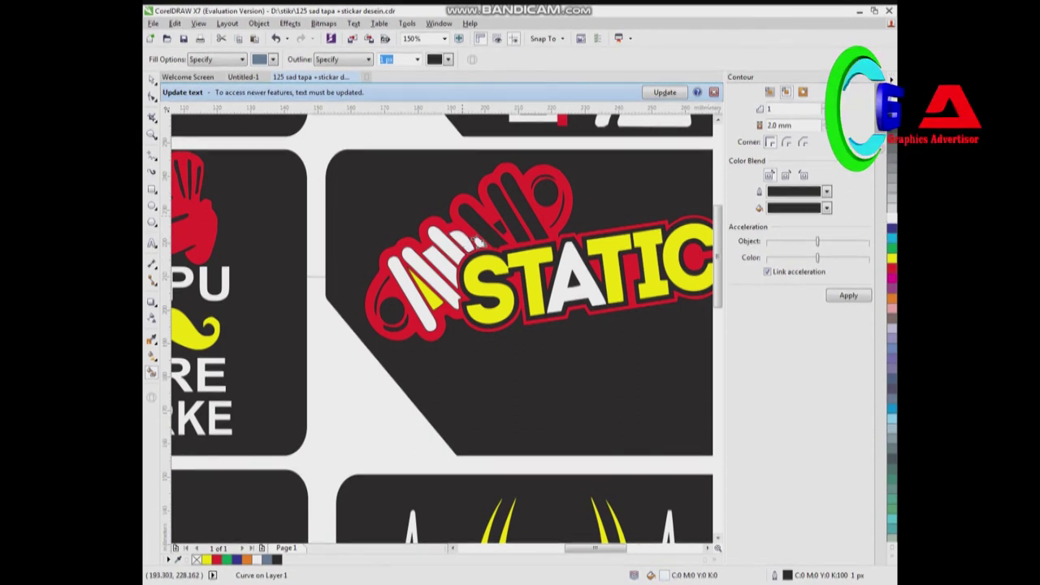
drag(482, 224, 511, 213)
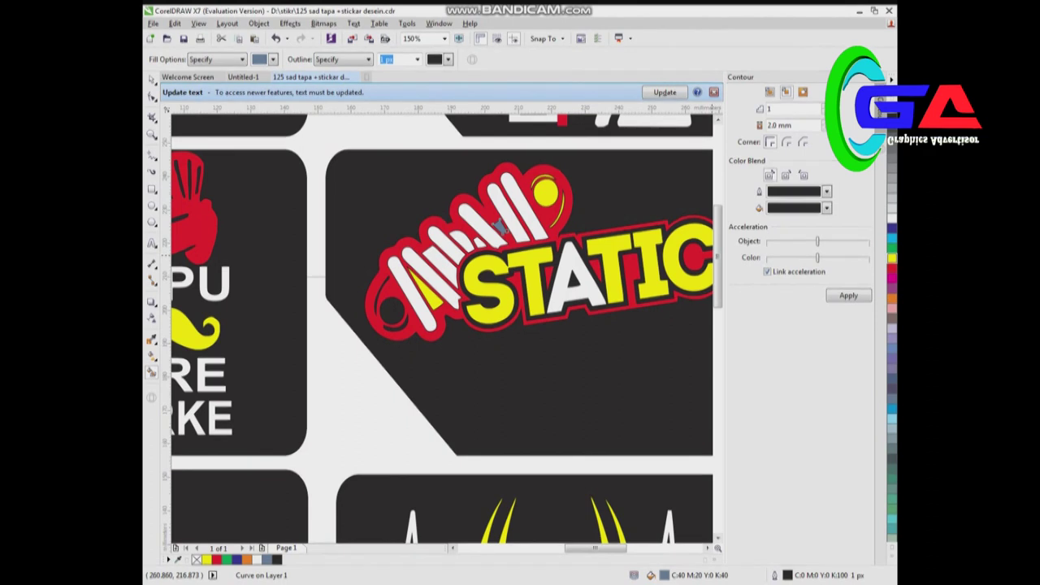
click(891, 246)
key(Tab)
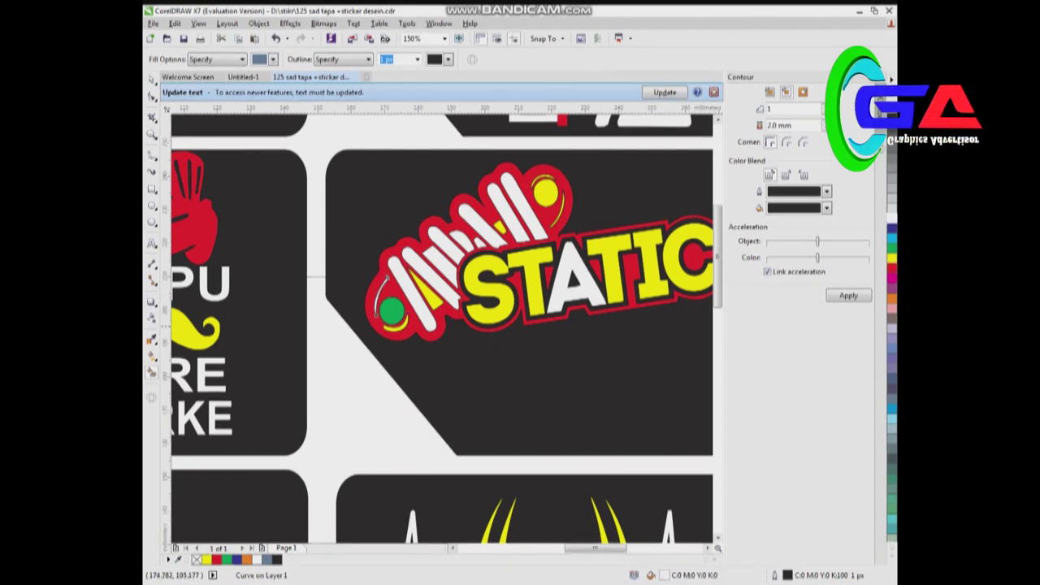
scroll(430, 297, down, 5)
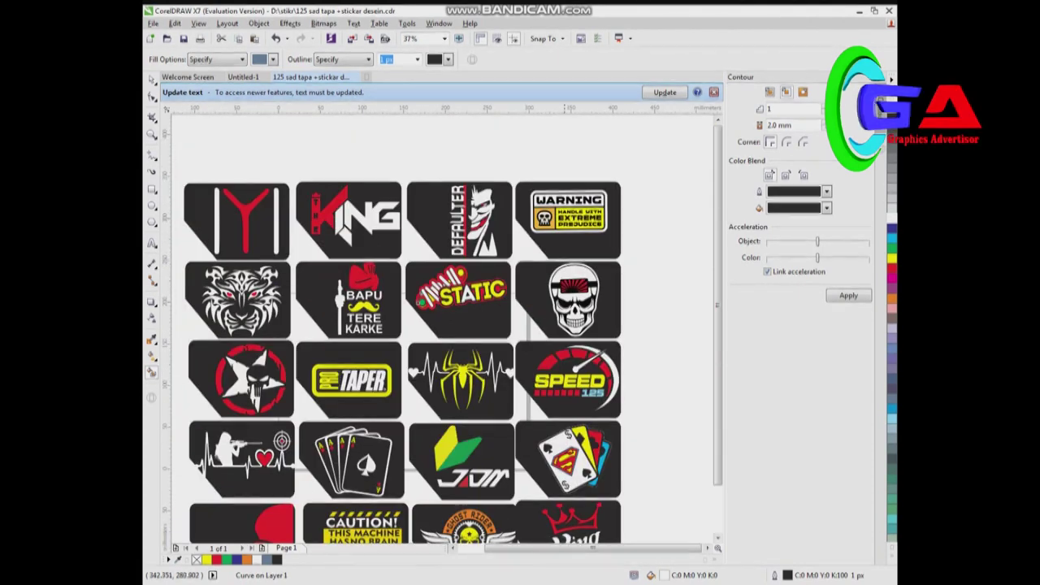
Pick out the sunburst shape in the skull sticker's headband, then view the whole sheet.
scroll(572, 281, up, 4)
scroll(572, 281, up, 2)
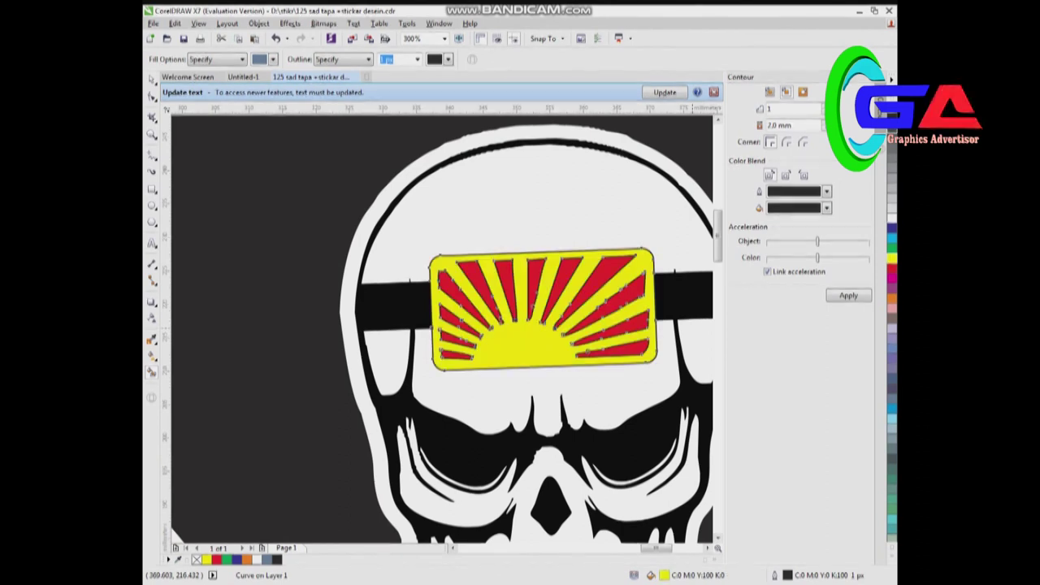
key(Tab)
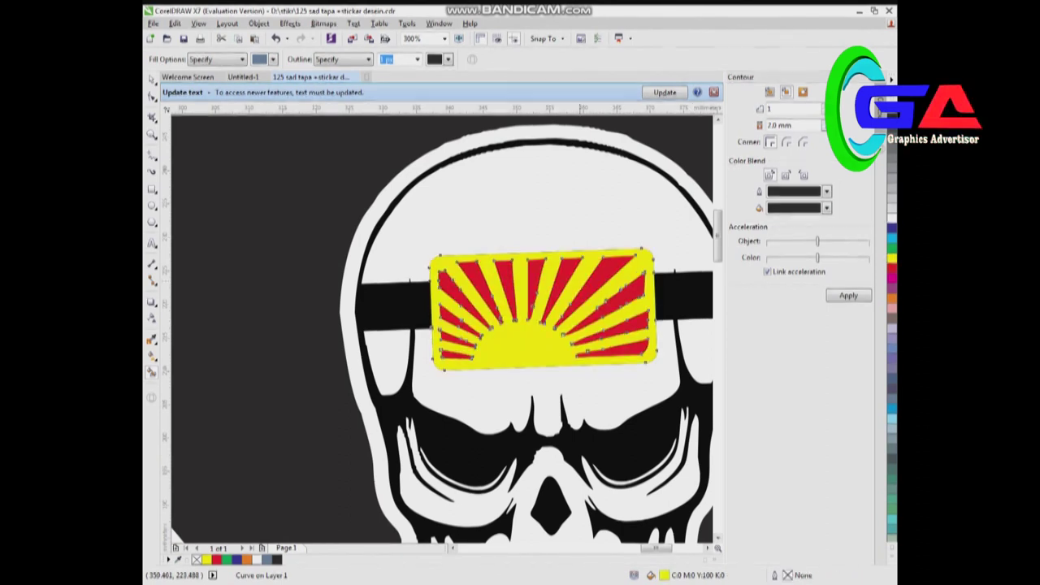
key(F4)
key(space)
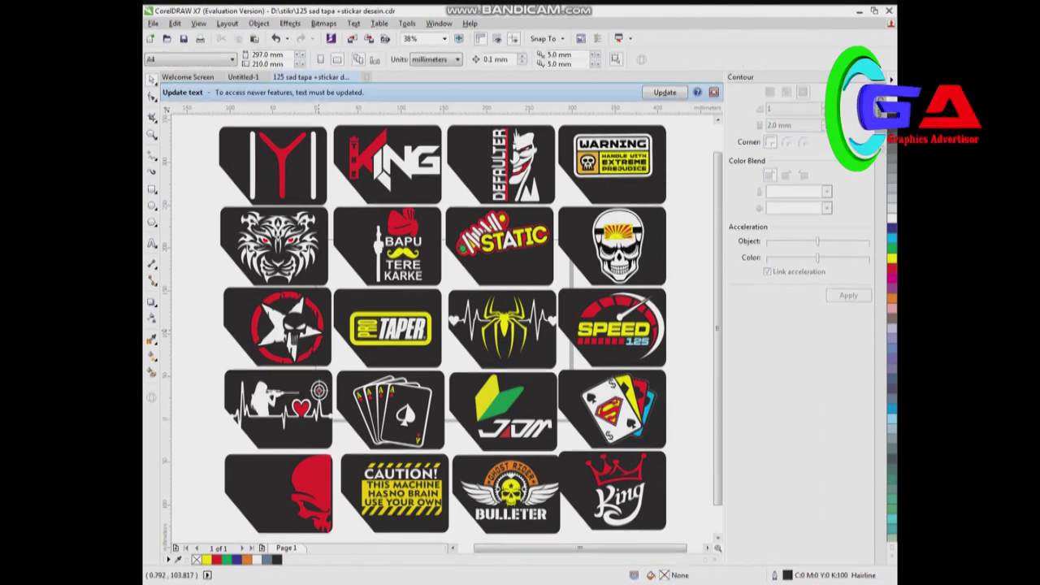
Colour the punisher star ring and the King sticker's red crown yellow.
click(256, 346)
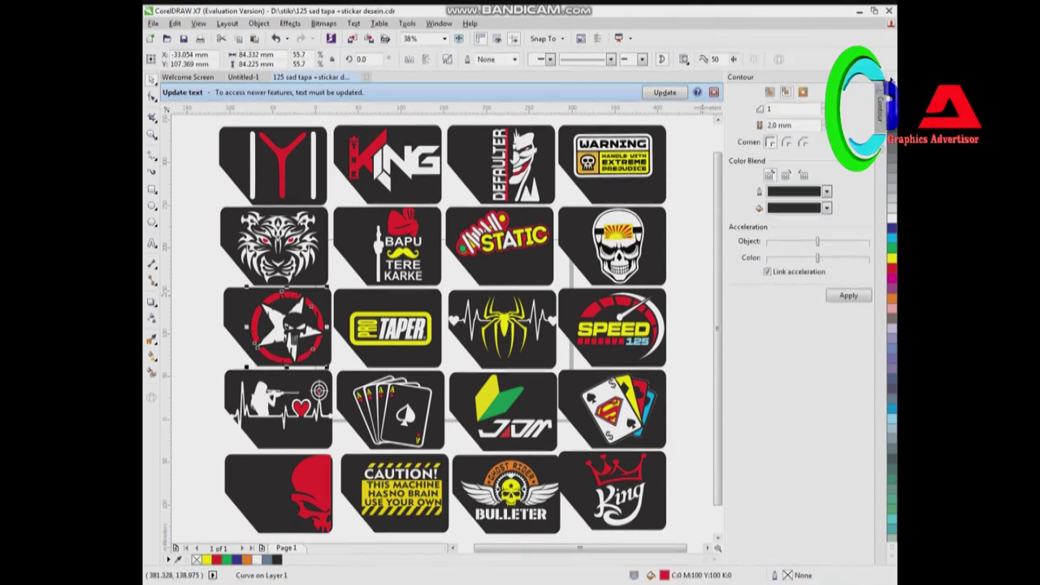
click(891, 258)
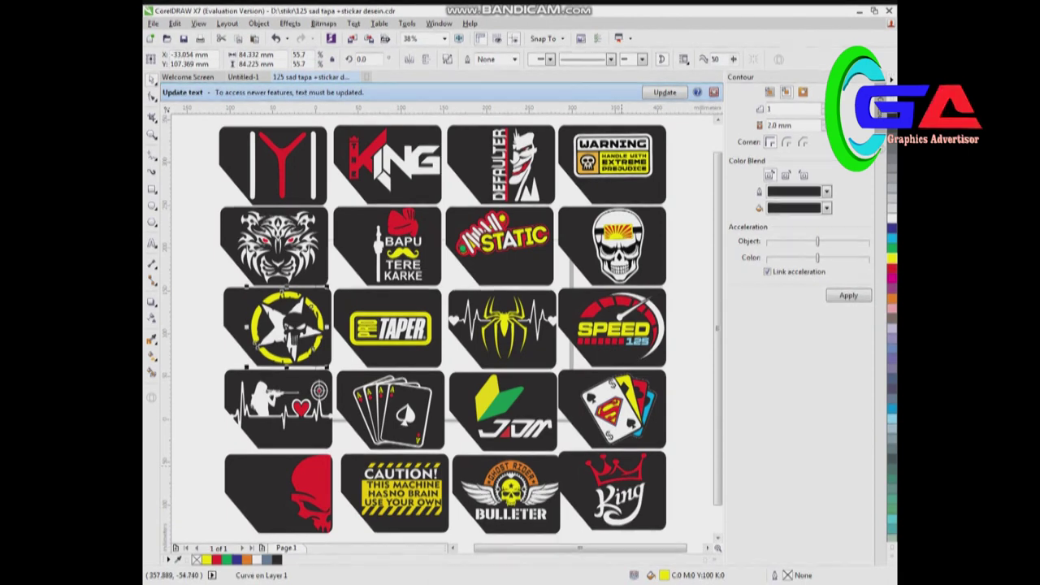
click(629, 464)
scroll(629, 459, up, 5)
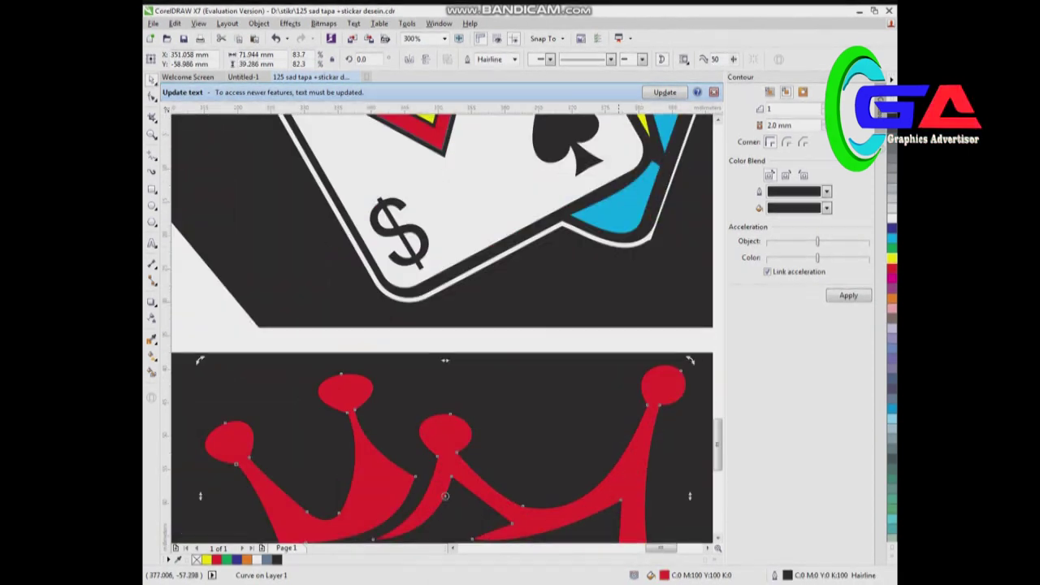
scroll(618, 463, down, 2)
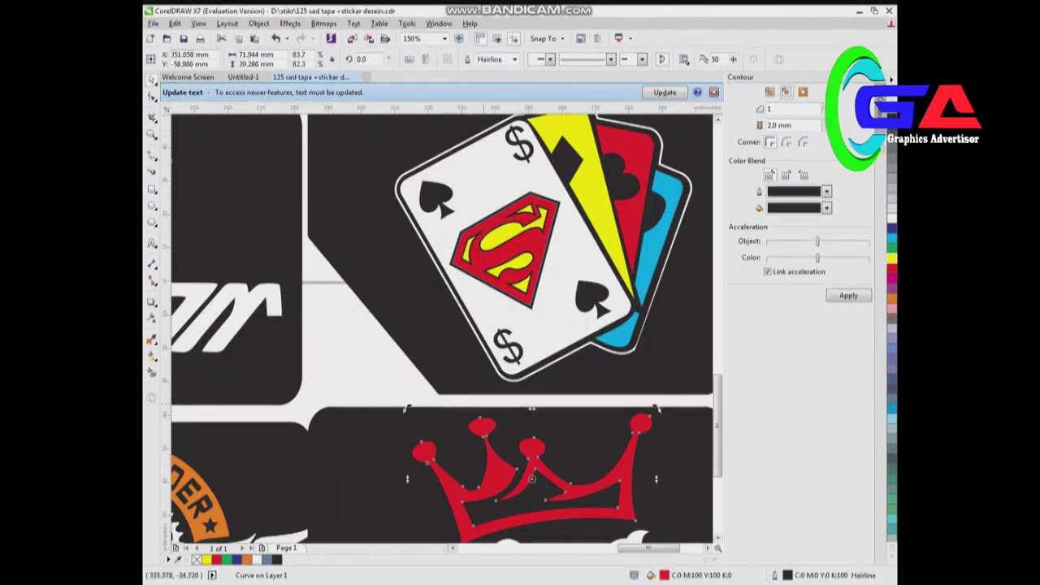
scroll(574, 475, down, 2)
click(891, 258)
scroll(574, 475, down, 2)
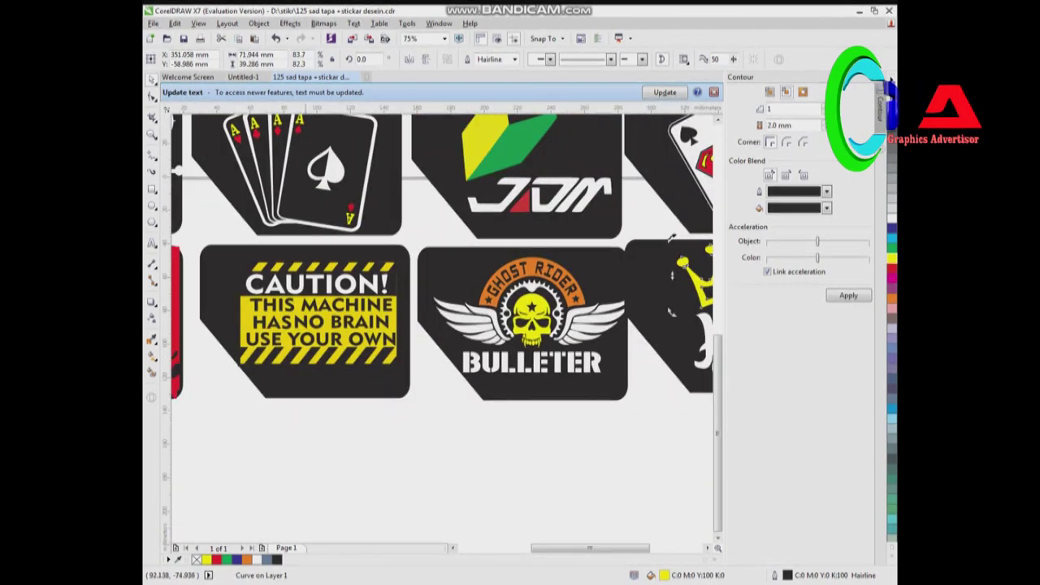
scroll(615, 469, down, 2)
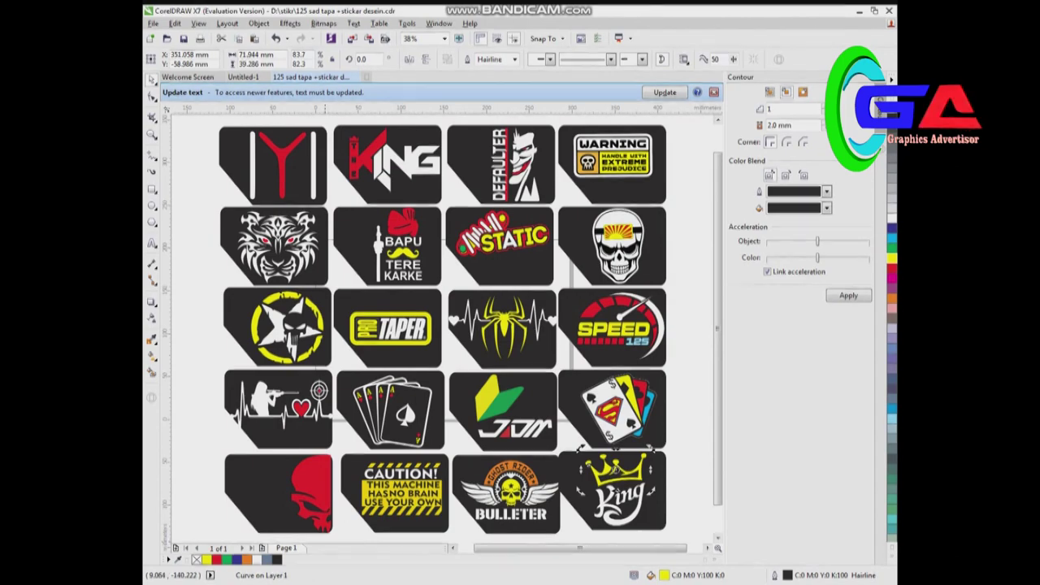